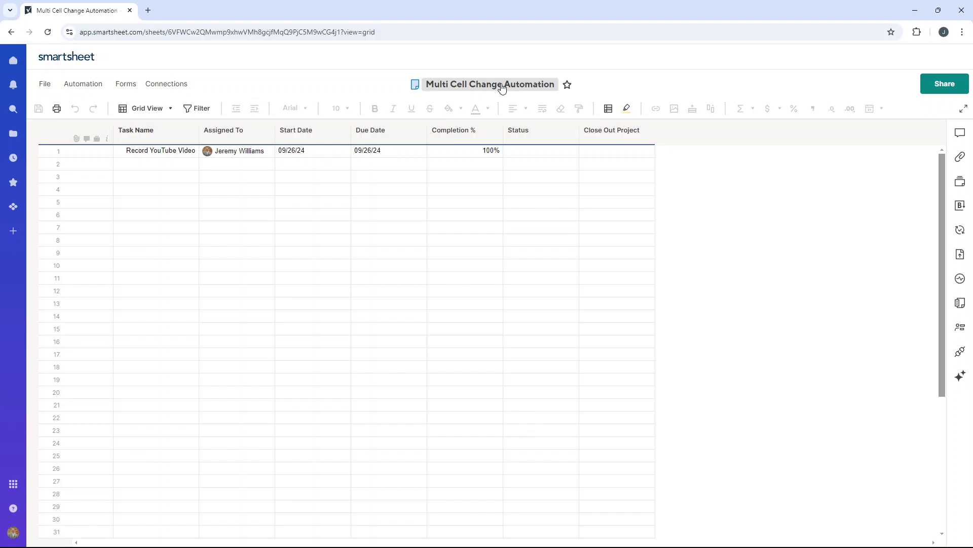
# Review row 1's 100% Completion value and the empty Status and Close Out Project columns
pyautogui.click(494, 153)
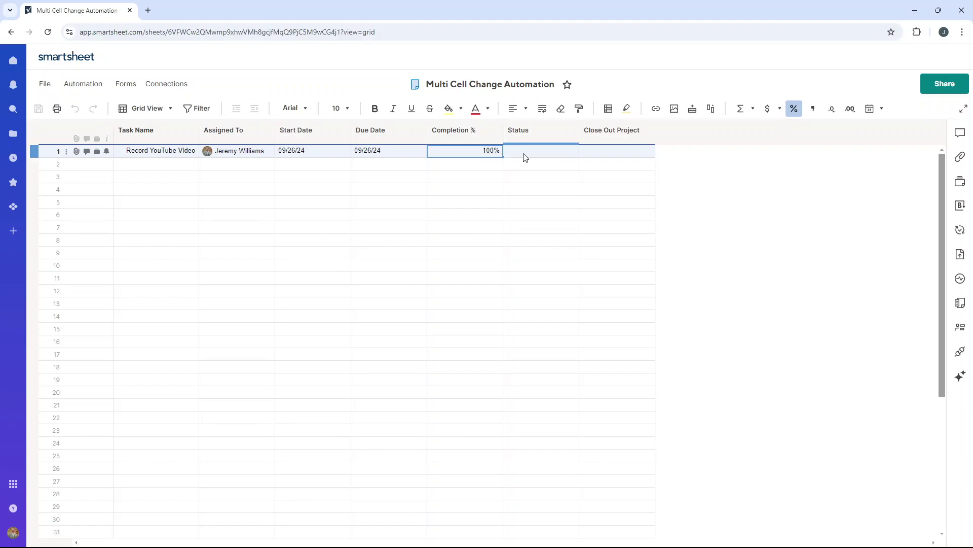
pyautogui.click(530, 136)
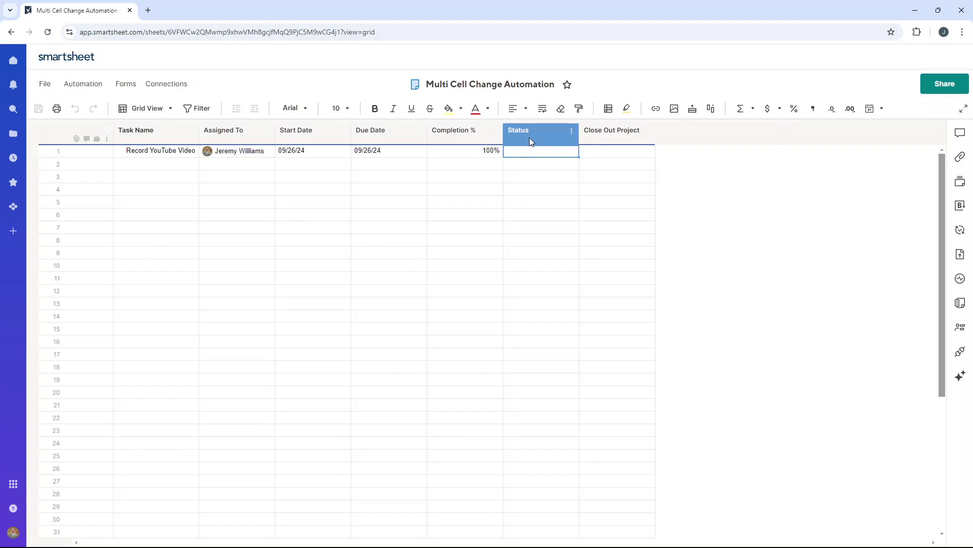
pyautogui.keyDown('shift'); pyautogui.click(585, 137); pyautogui.keyUp('shift')
pyautogui.click(698, 174)
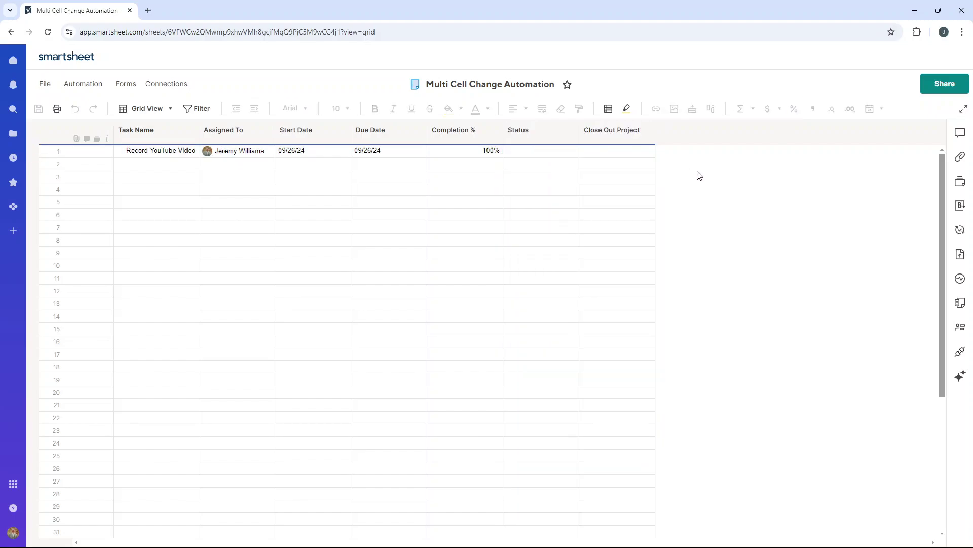
pyautogui.click(481, 154)
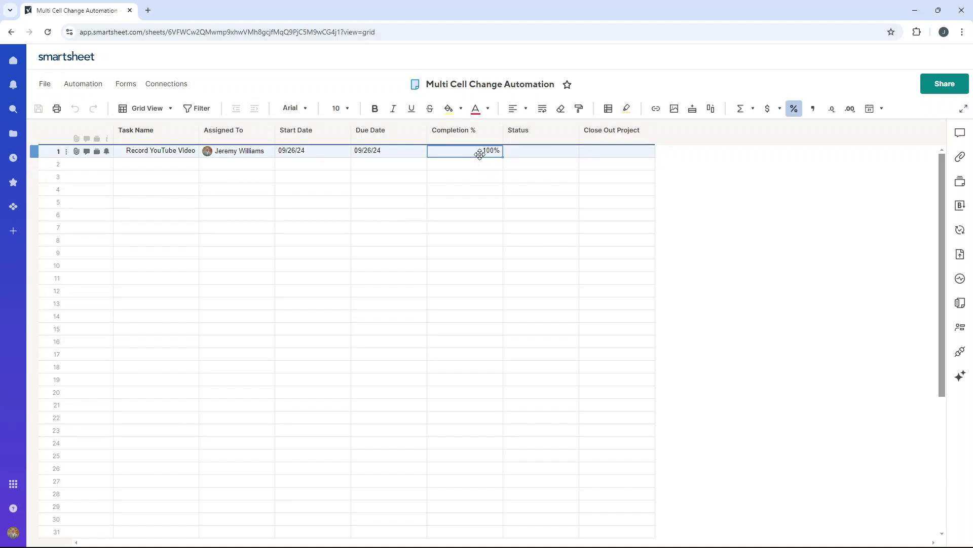
pyautogui.click(516, 136)
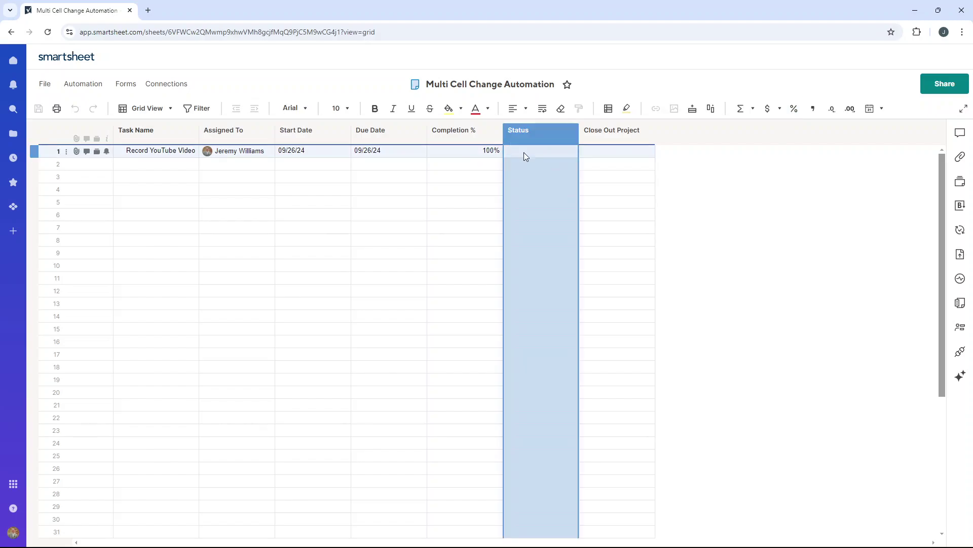
pyautogui.click(524, 152)
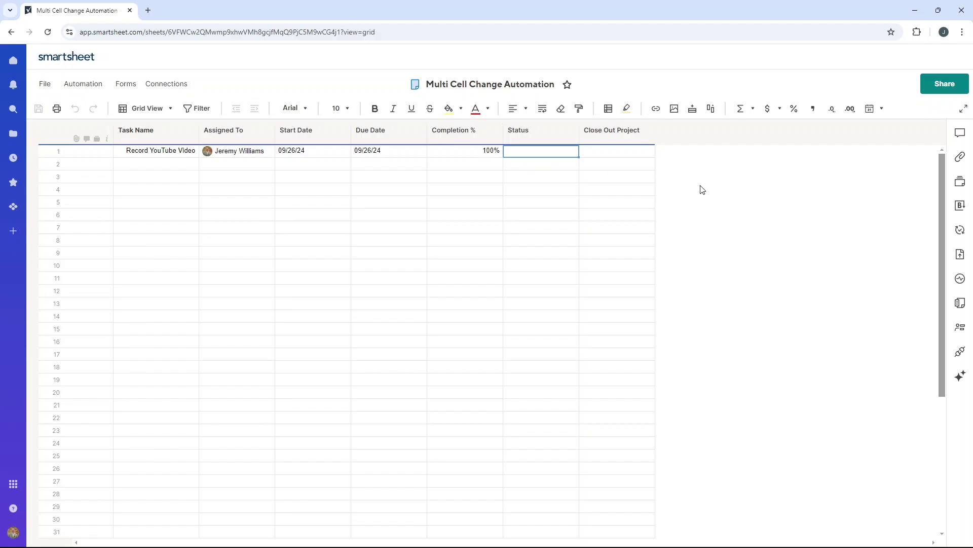
pyautogui.click(623, 131)
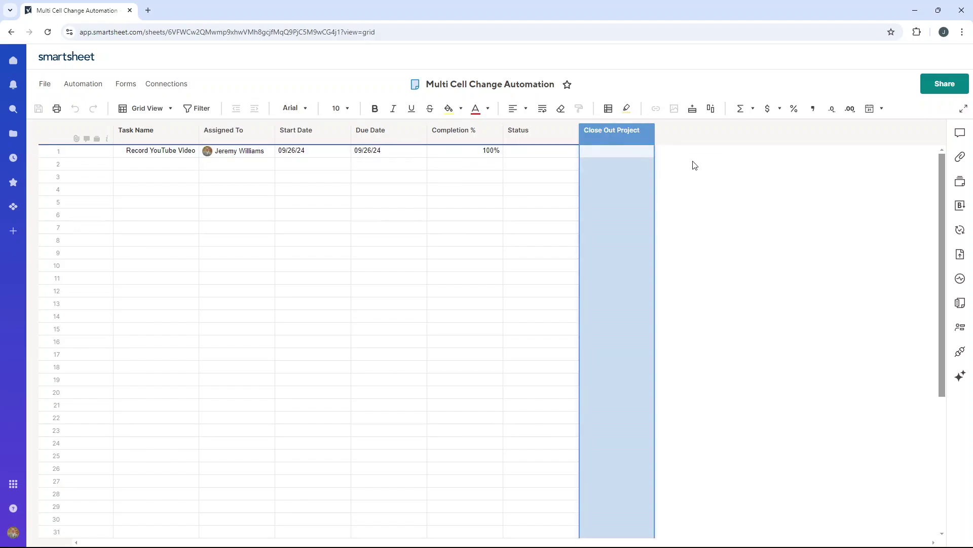
pyautogui.click(628, 152)
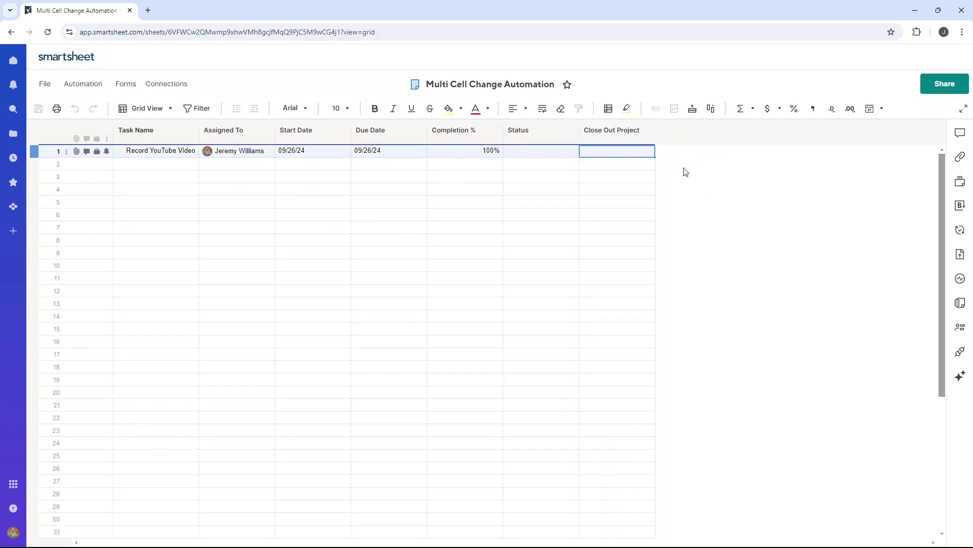
pyautogui.click(552, 132)
pyautogui.keyDown('shift'); pyautogui.click(614, 132); pyautogui.keyUp('shift')
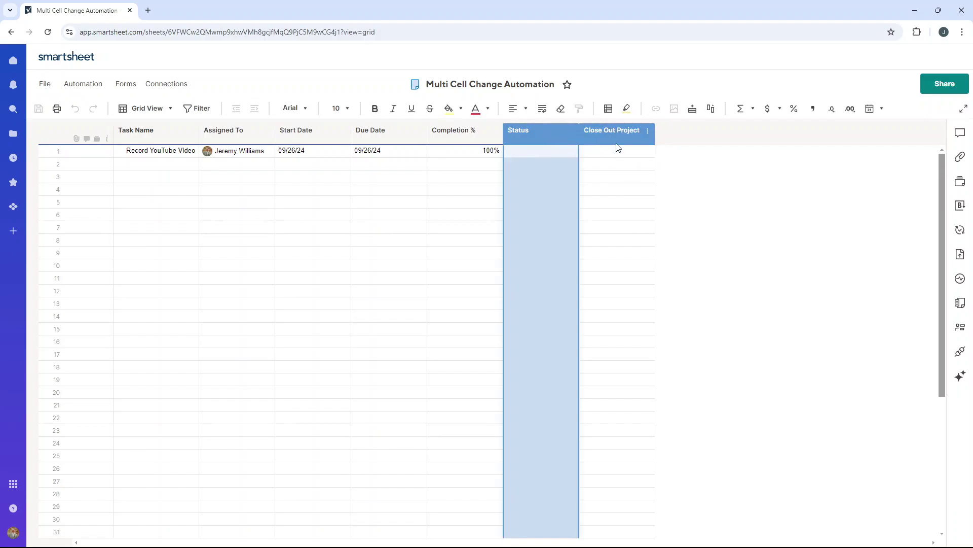
pyautogui.click(487, 152)
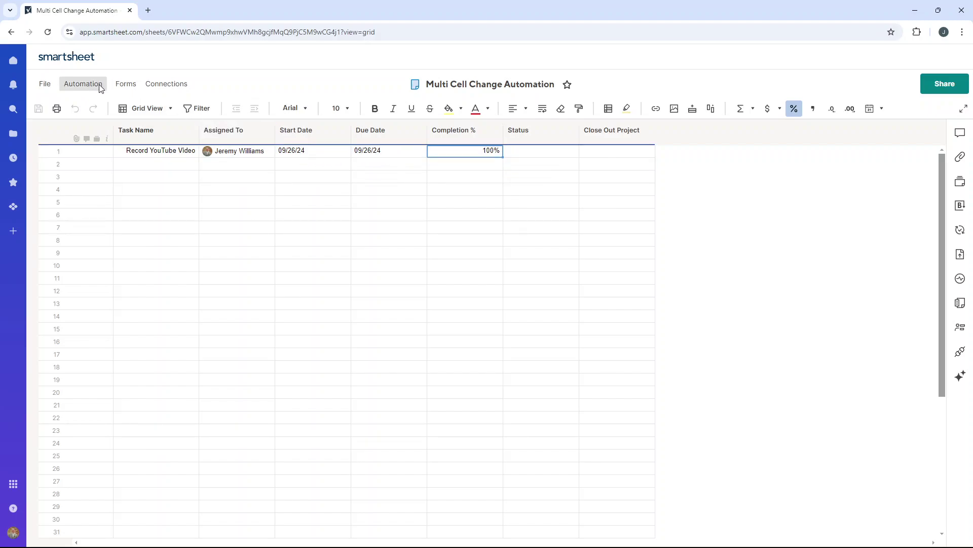
# Create a blank workflow from scratch titled 'Completion Column Automation Workflow'
pyautogui.click(85, 87)
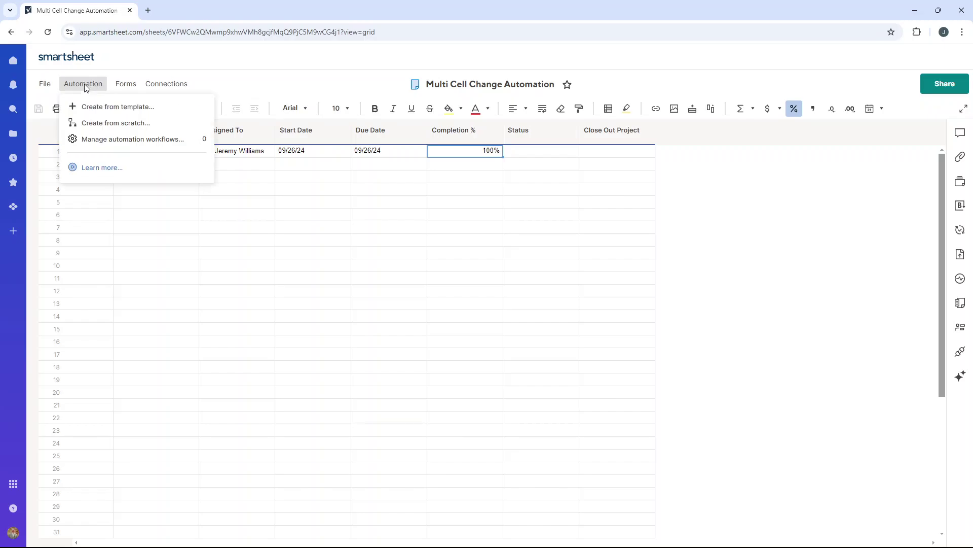
pyautogui.click(127, 124)
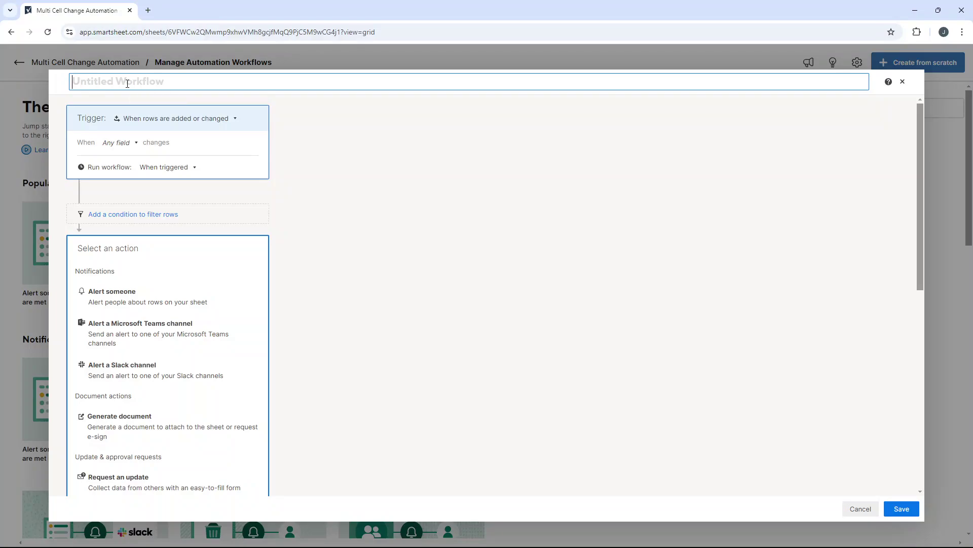
pyautogui.write('Completion Automation')
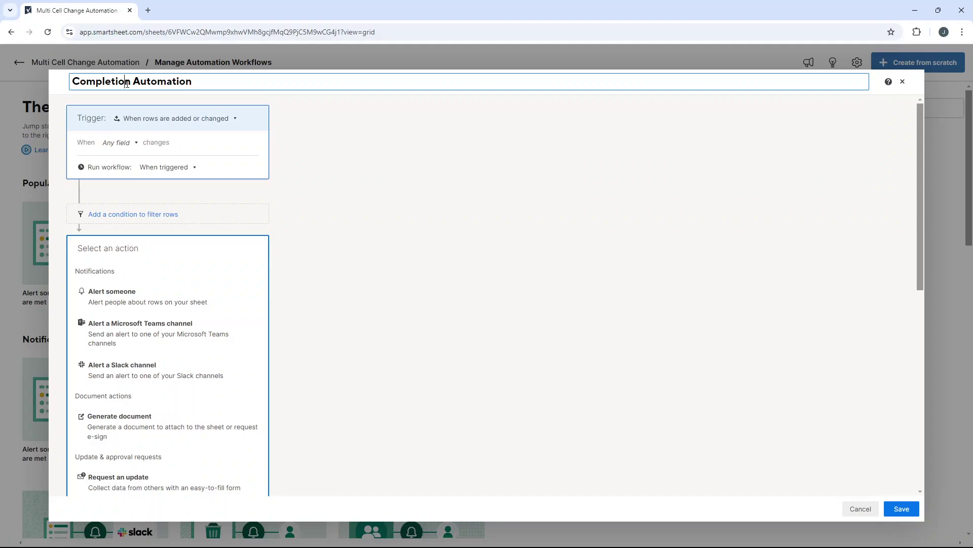
pyautogui.press('Right')
pyautogui.write('Column')
pyautogui.click(242, 84)
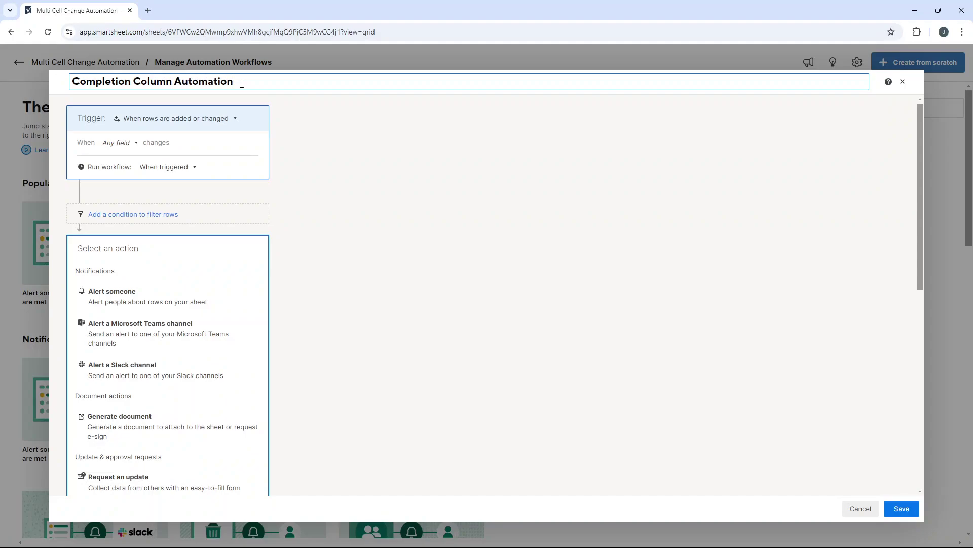
pyautogui.write('Workflow')
# Set the rows added or changed trigger to fire when Completion % becomes 100%
pyautogui.click(326, 129)
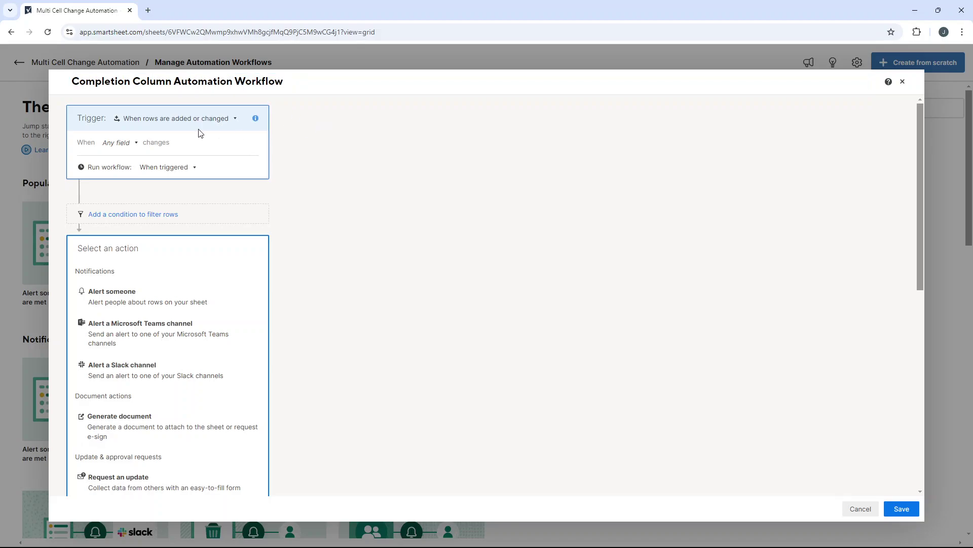
pyautogui.click(143, 124)
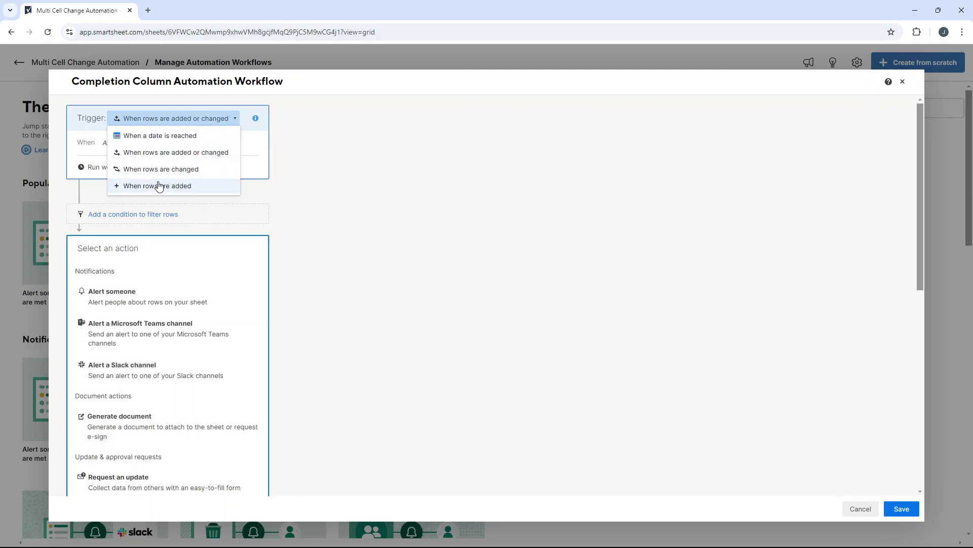
pyautogui.click(361, 169)
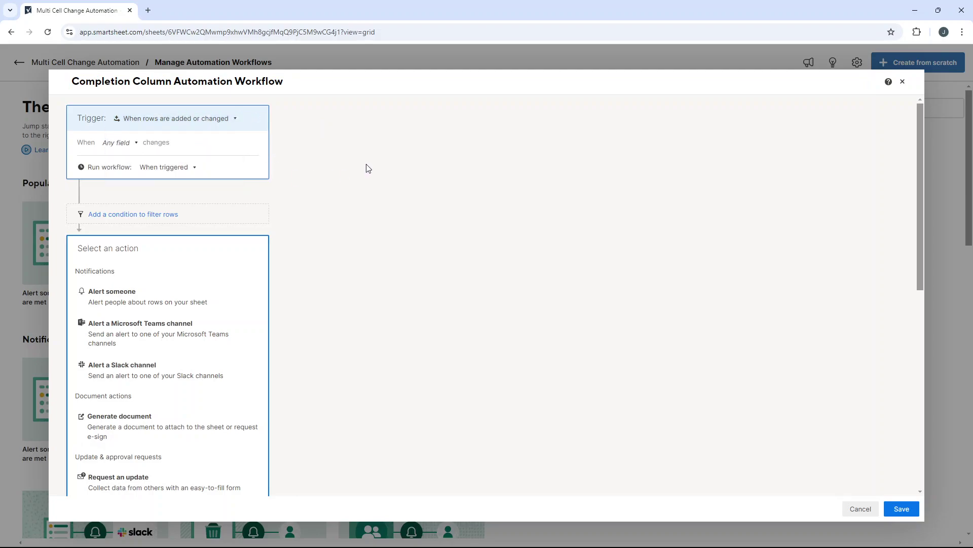
pyautogui.click(129, 147)
pyautogui.scroll(-2, 178, 216)
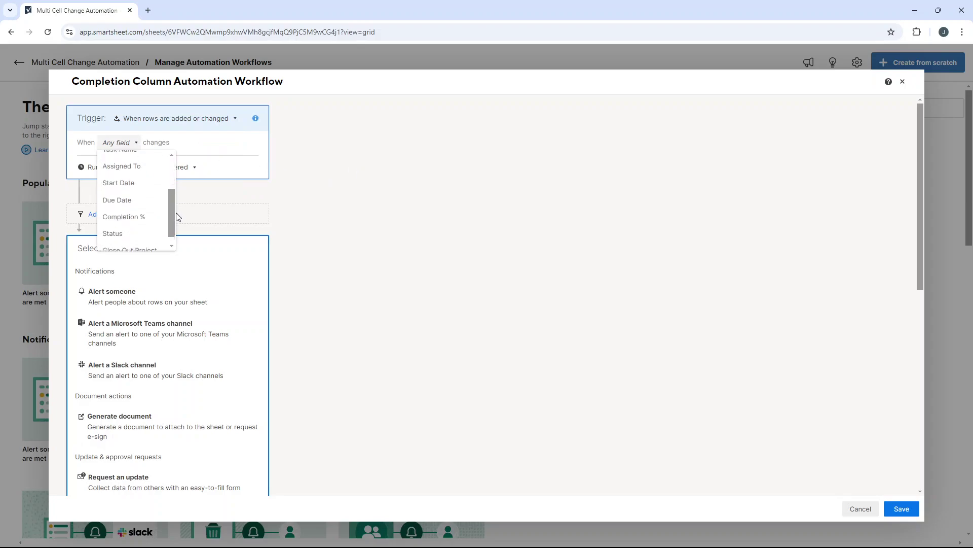
pyautogui.click(133, 208)
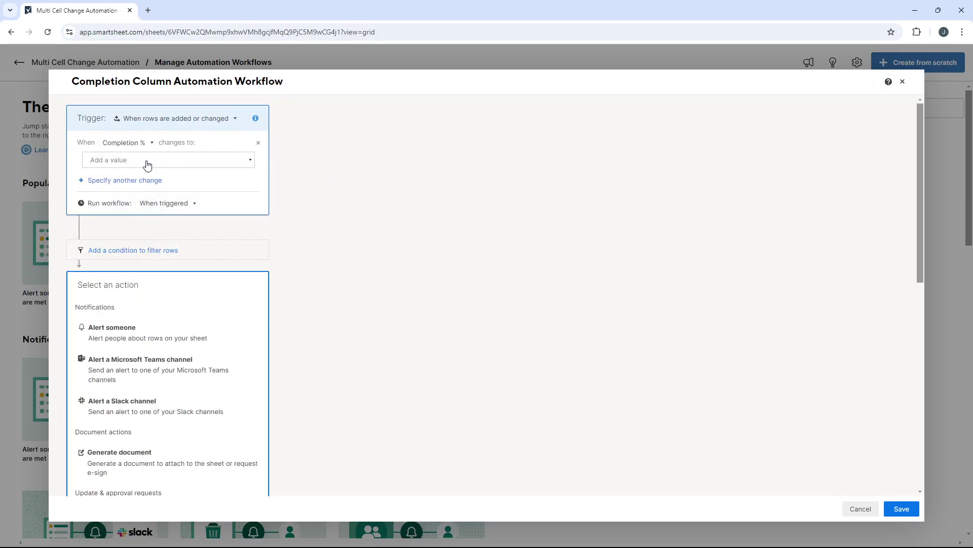
pyautogui.click(147, 164)
pyautogui.click(117, 214)
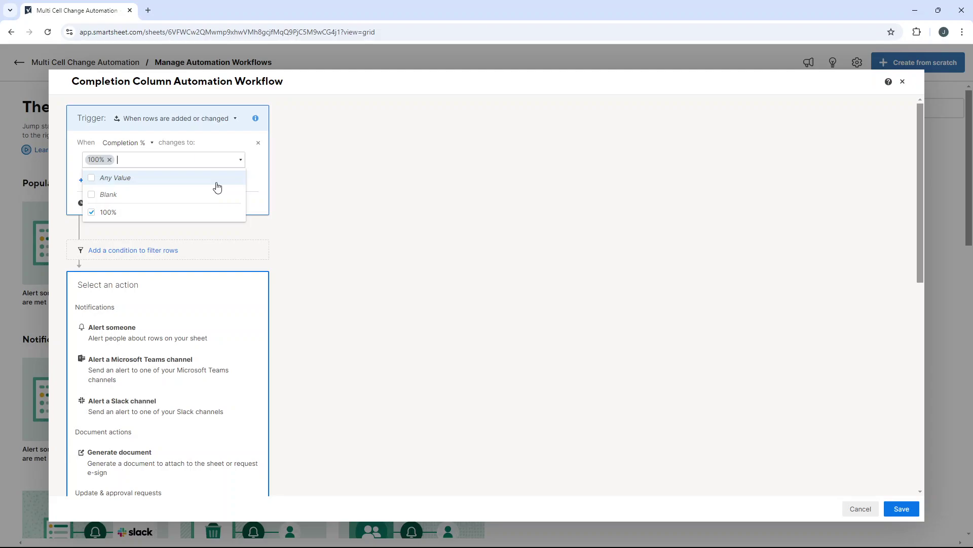
pyautogui.write('75')
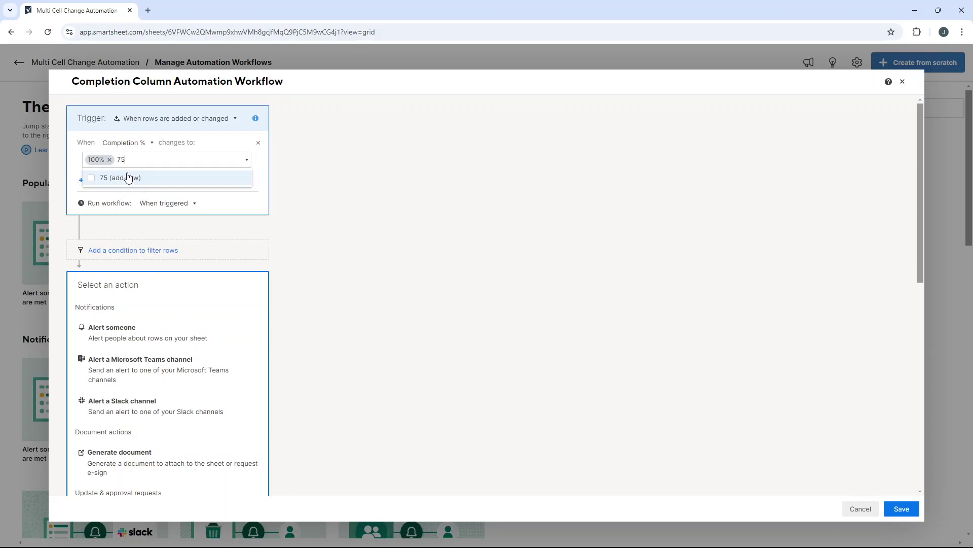
pyautogui.press('BackSpace')
pyautogui.press('BackSpace')
pyautogui.click(355, 173)
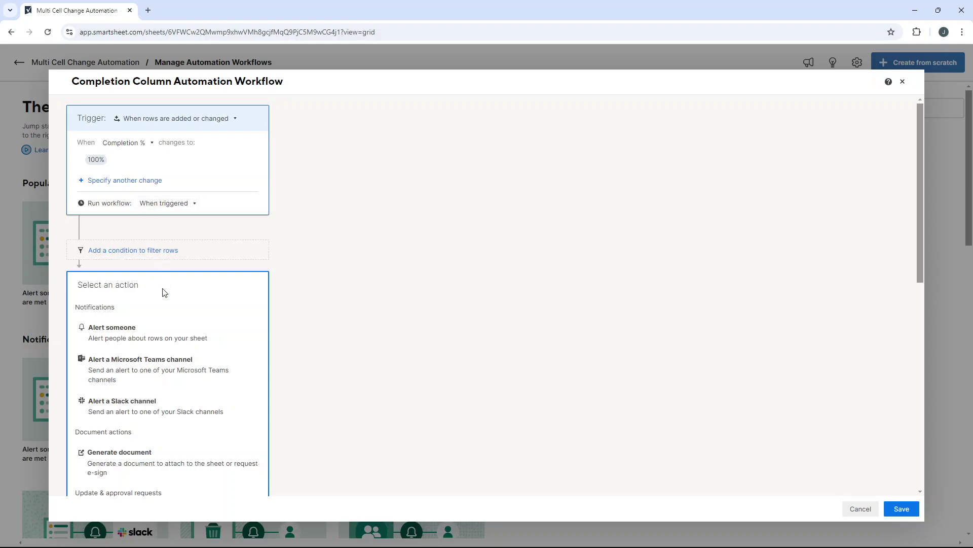
# Add a Change cell value action setting Status to 'Completed' and save the workflow
pyautogui.scroll(-2, 163, 293)
pyautogui.scroll(-4, 163, 304)
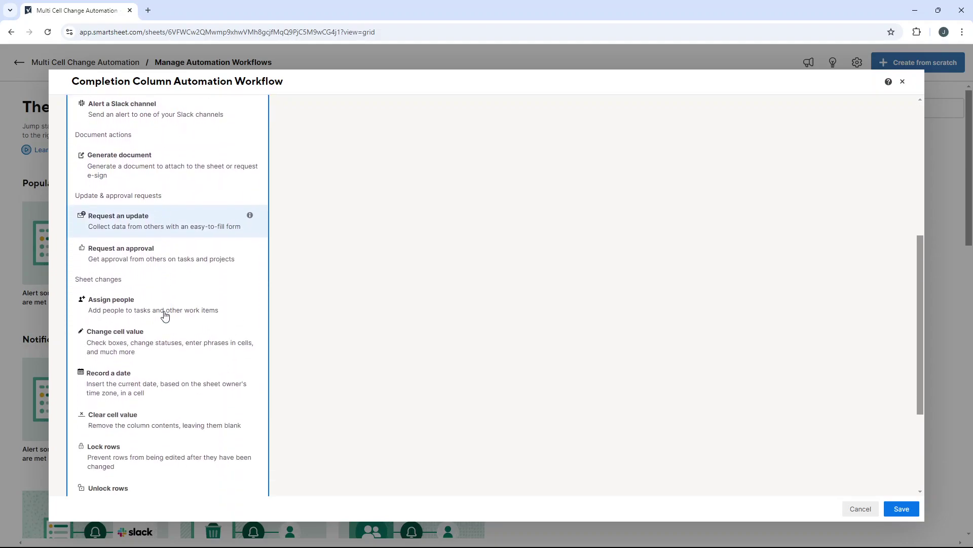
pyautogui.click(161, 335)
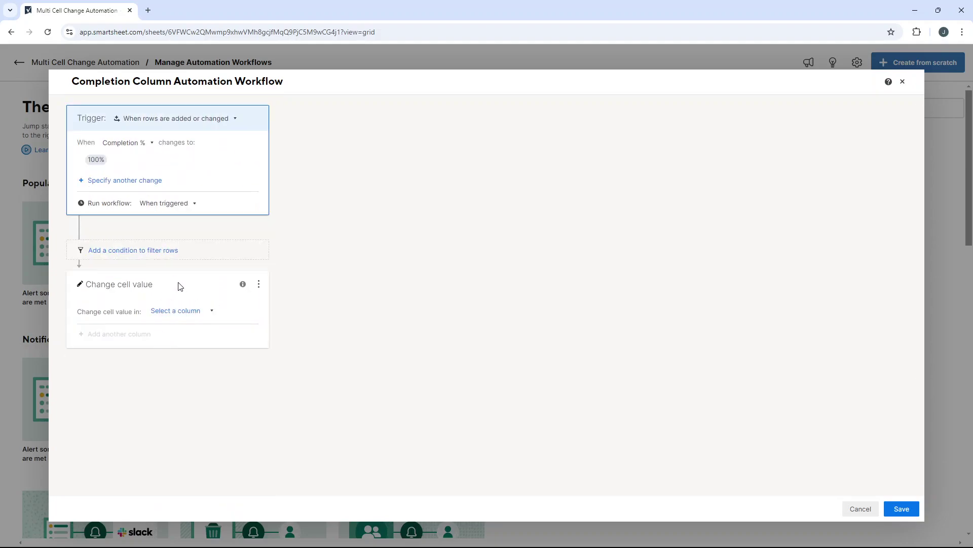
pyautogui.click(172, 313)
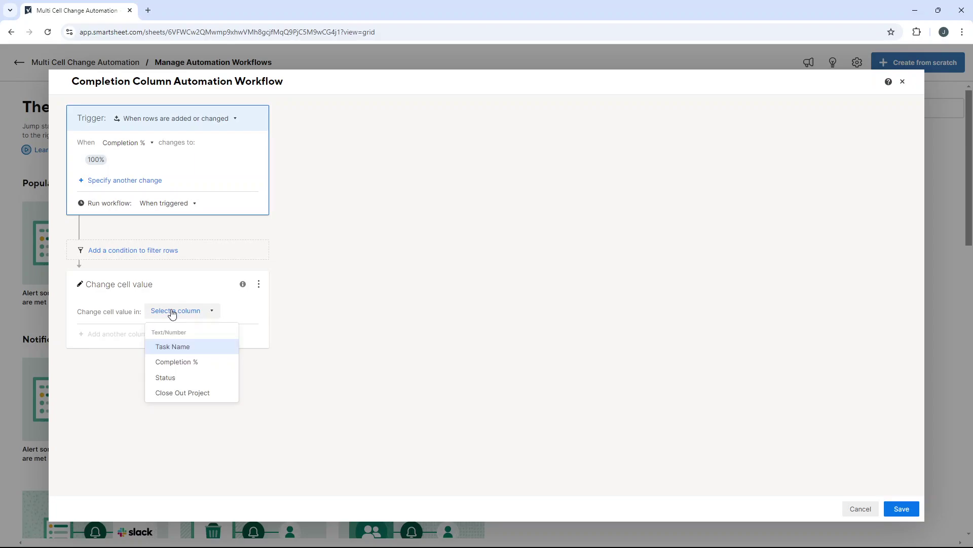
pyautogui.click(186, 376)
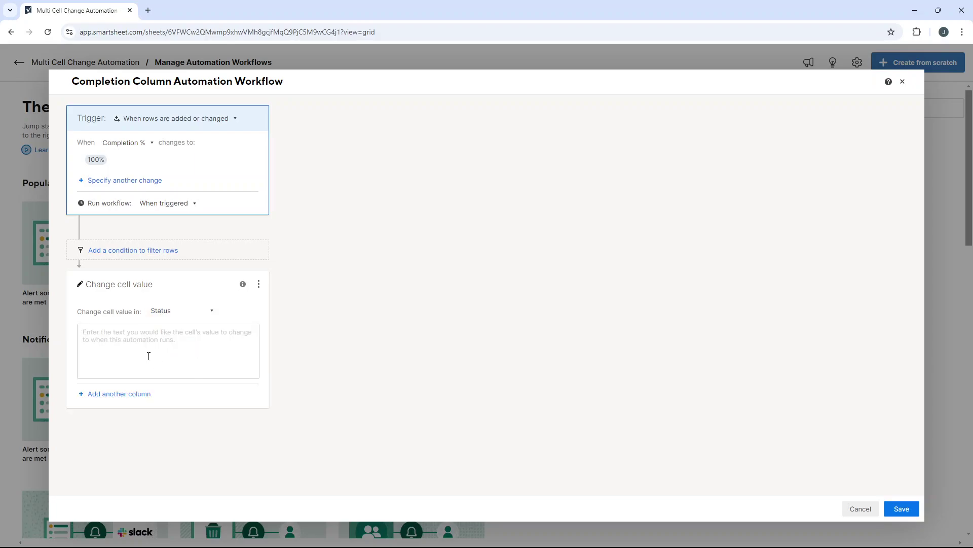
pyautogui.write('Completed')
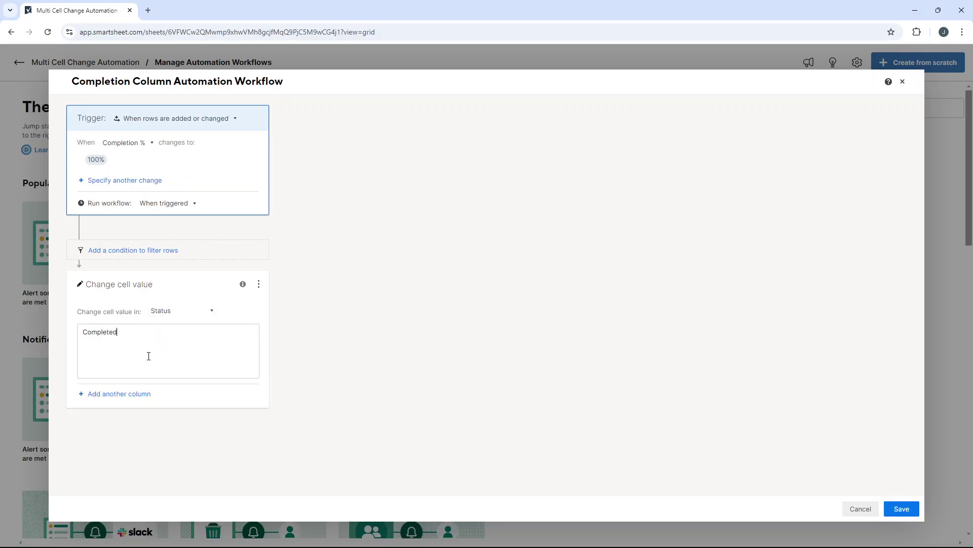
pyautogui.click(902, 509)
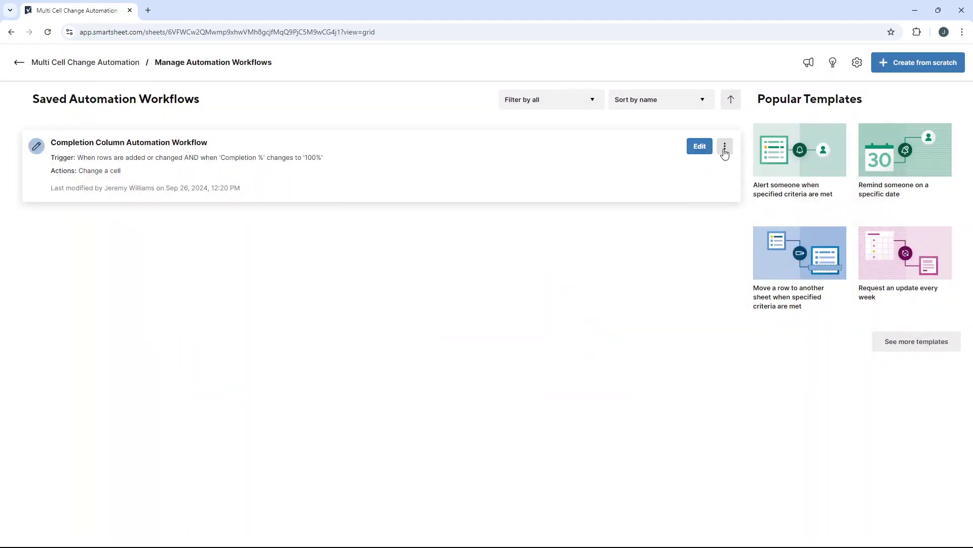
# Test-run the workflow on the entire sheet and return to the sheet grid
pyautogui.click(725, 150)
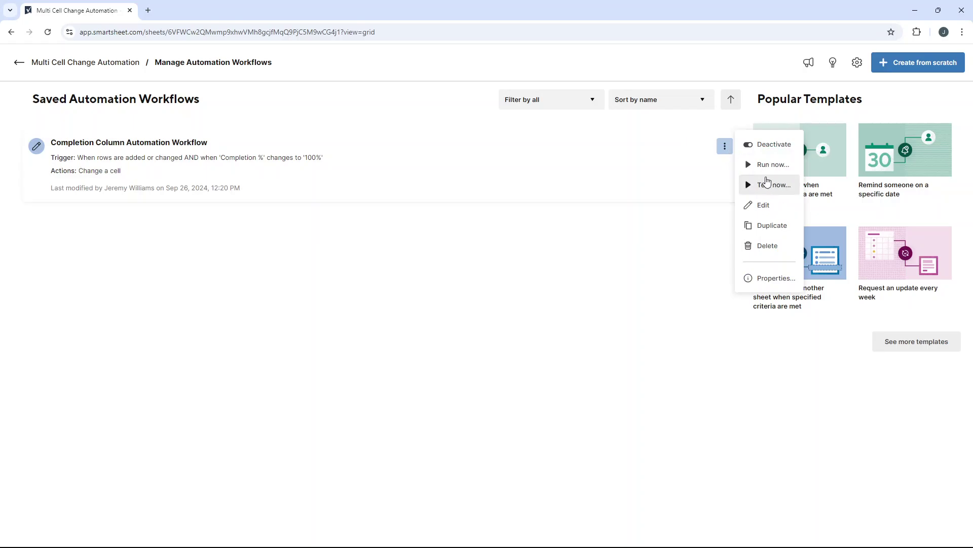
pyautogui.click(769, 184)
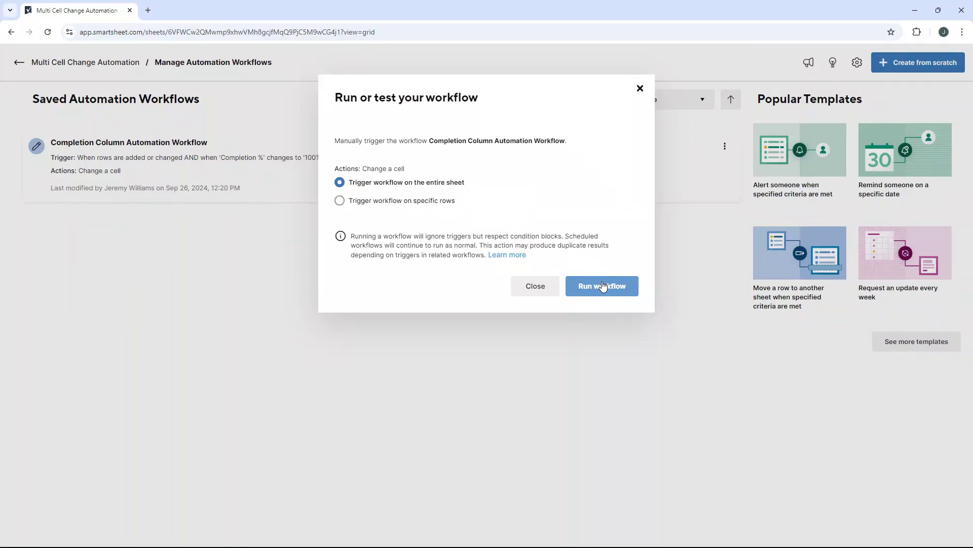
pyautogui.click(603, 285)
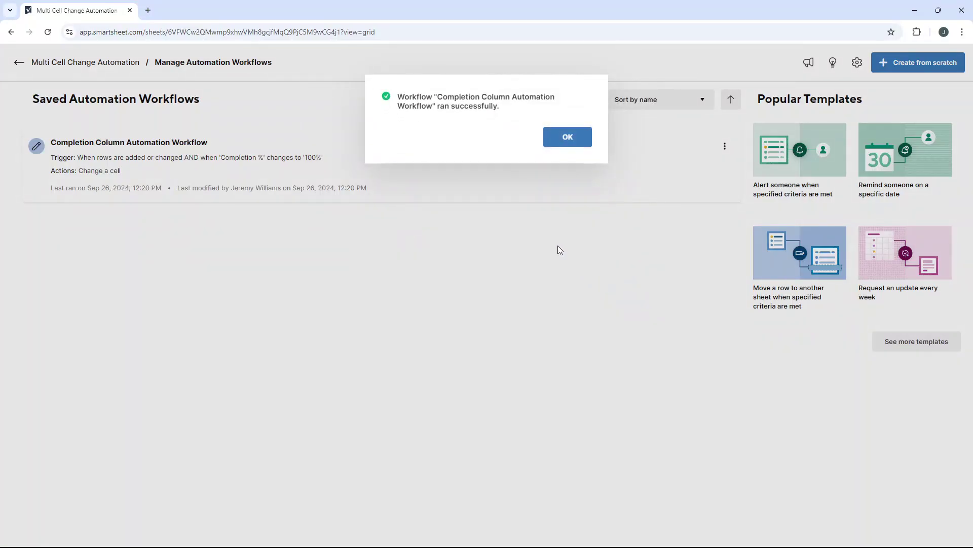
pyautogui.click(562, 139)
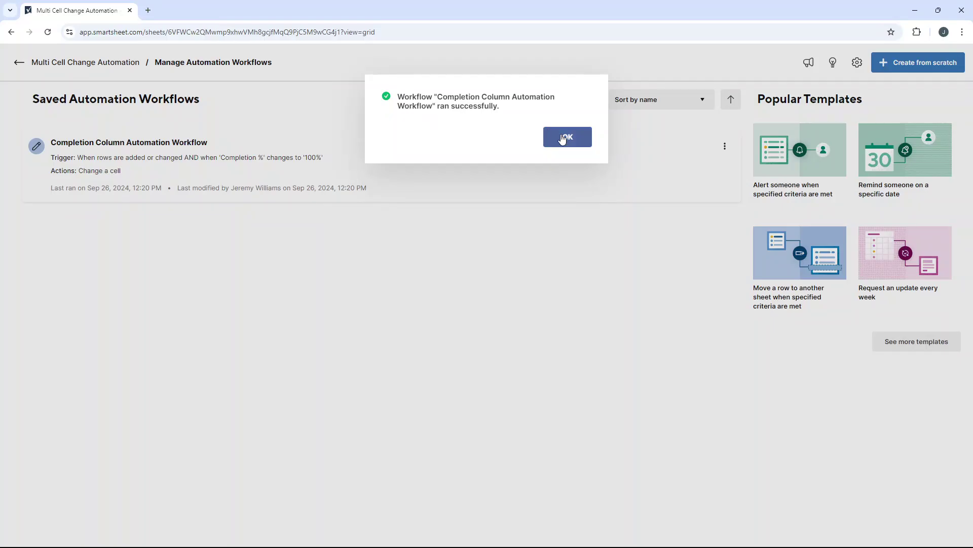
pyautogui.click(19, 62)
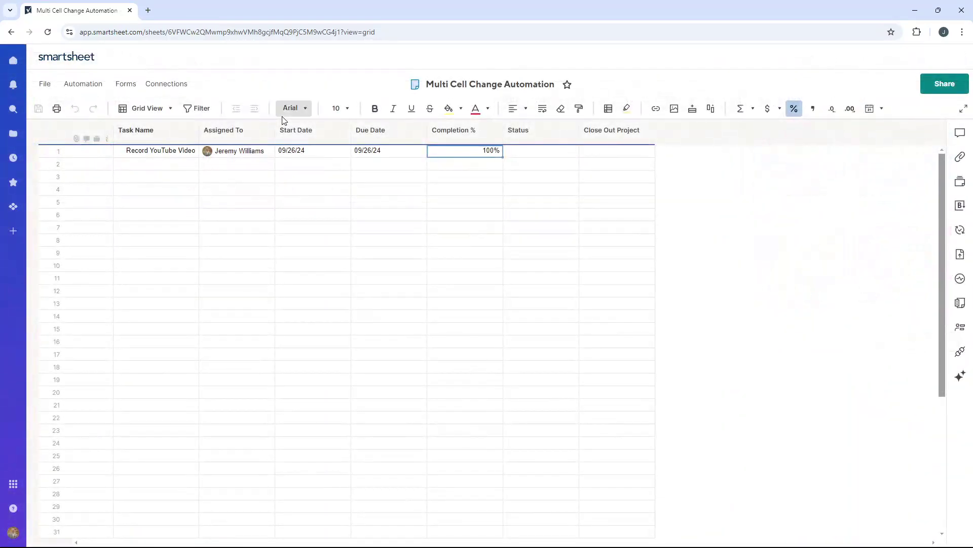
# Confirm row 1's Status now reads Completed, checking the Status and Close Out Project columns
pyautogui.click(528, 153)
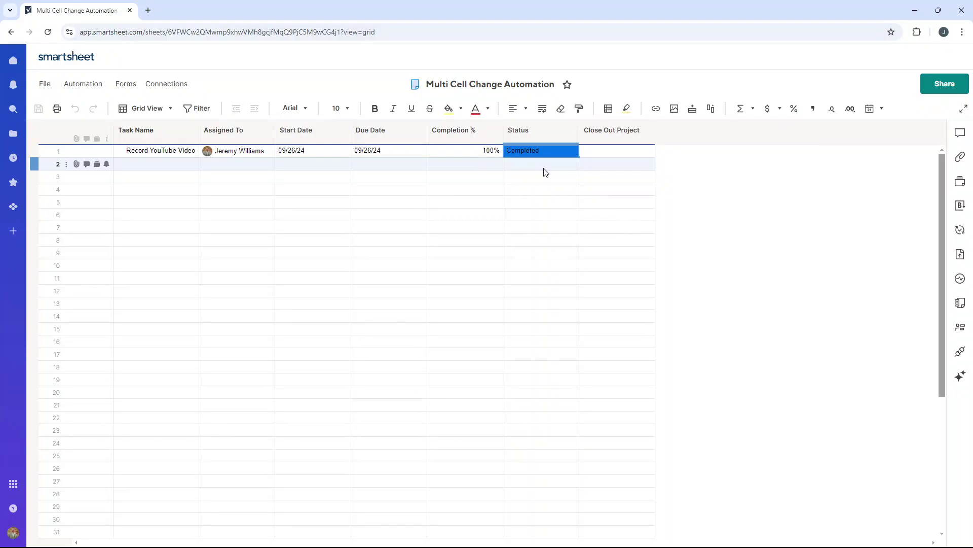
pyautogui.click(535, 136)
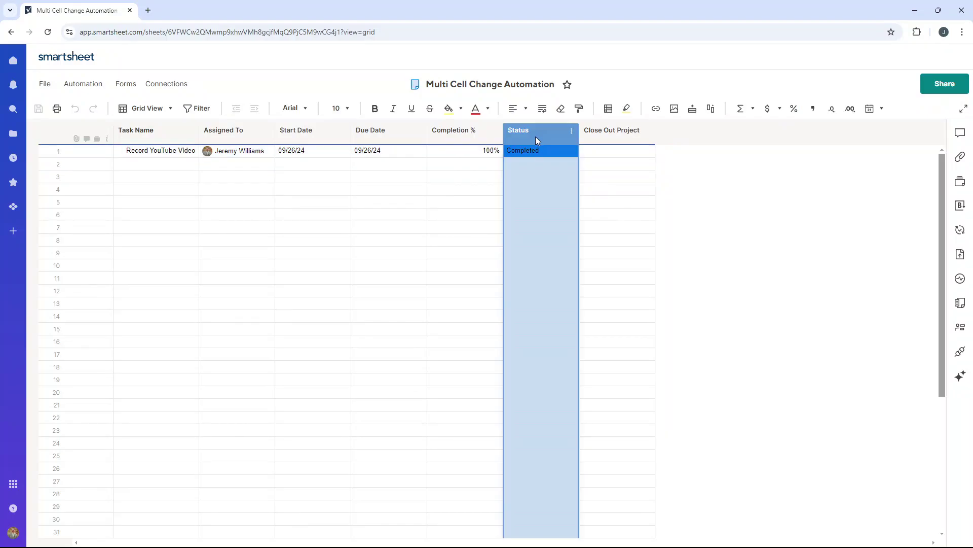
pyautogui.click(544, 167)
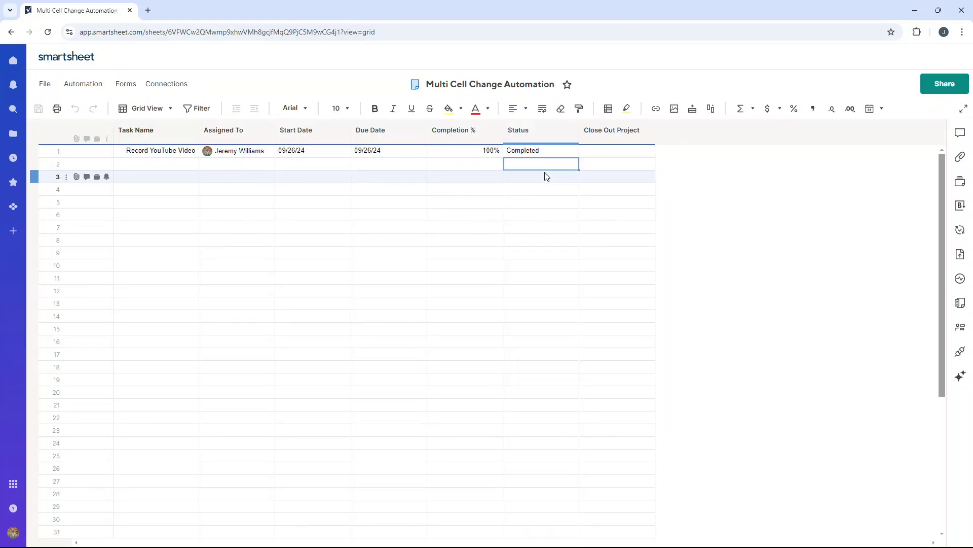
pyautogui.click(605, 138)
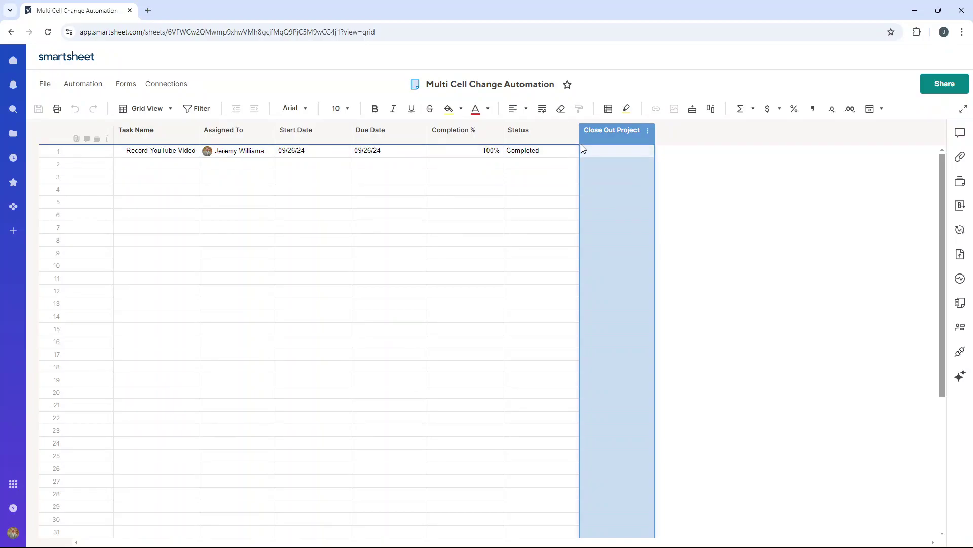
# Enter 'Run Multi Automation' as row 2's task and assign the suggested contact
pyautogui.click(158, 165)
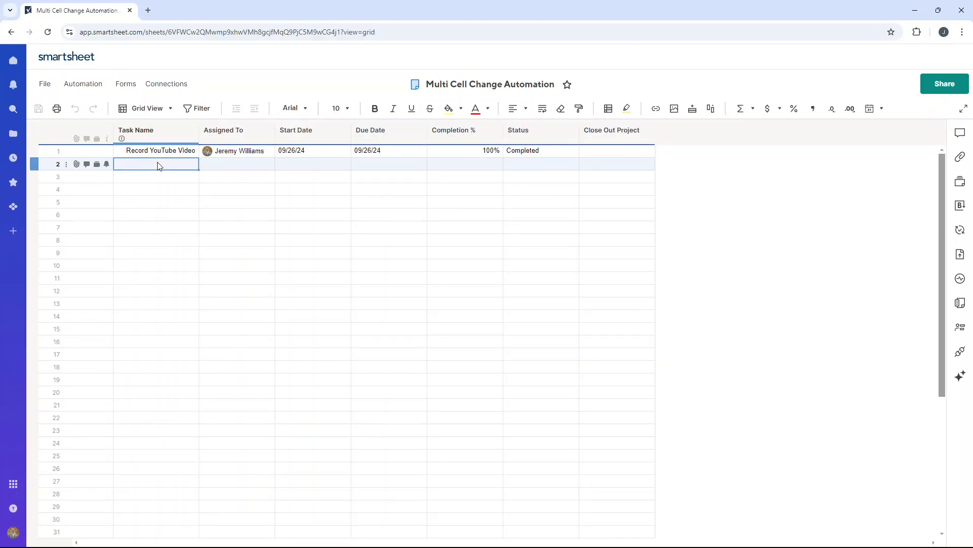
pyautogui.write('Run')
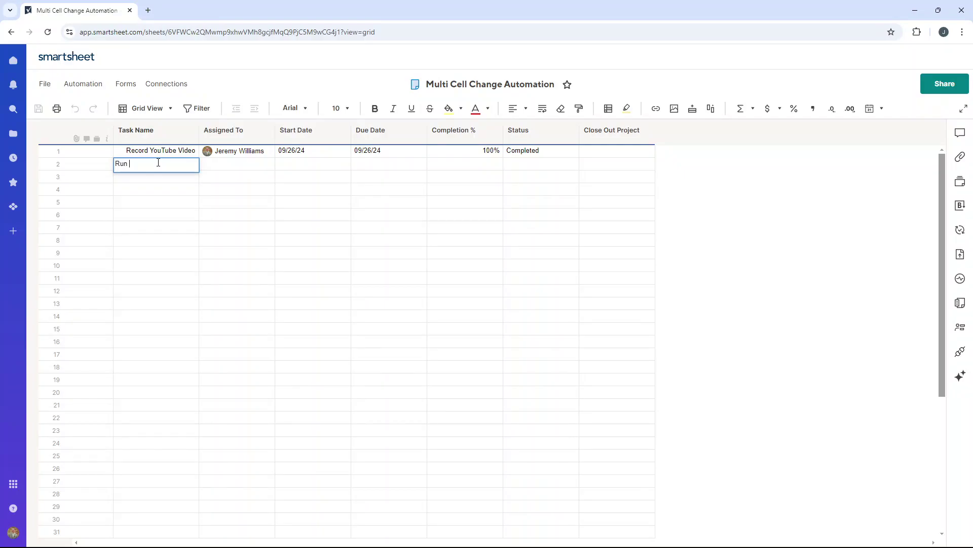
pyautogui.write('Multi Automation')
pyautogui.press('Return')
pyautogui.press('Up')
pyautogui.press('Right')
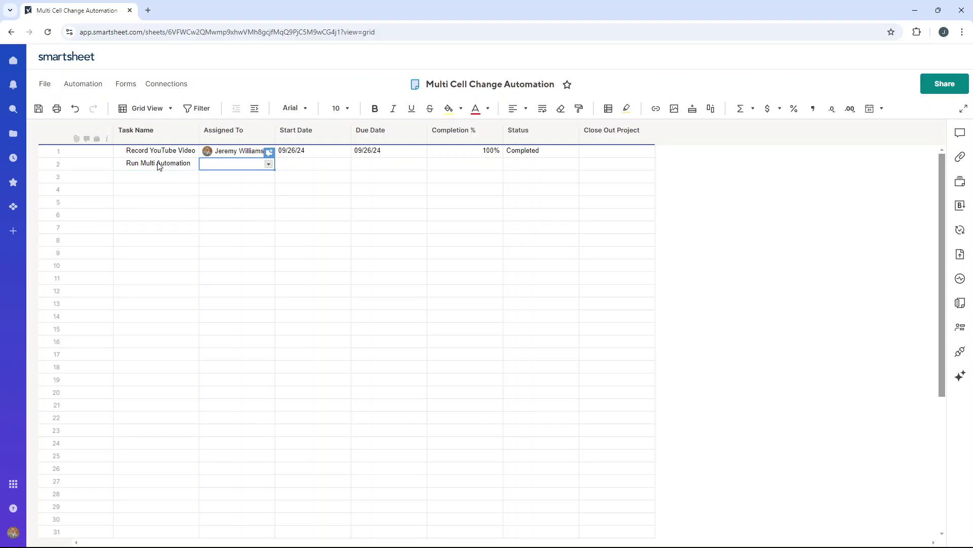
pyautogui.write('J')
pyautogui.press('Return')
# Copy row 1's 09/26/24 Start and Due Dates into row 2 and set Completion % to 100
pyautogui.press('Up')
pyautogui.press('Right')
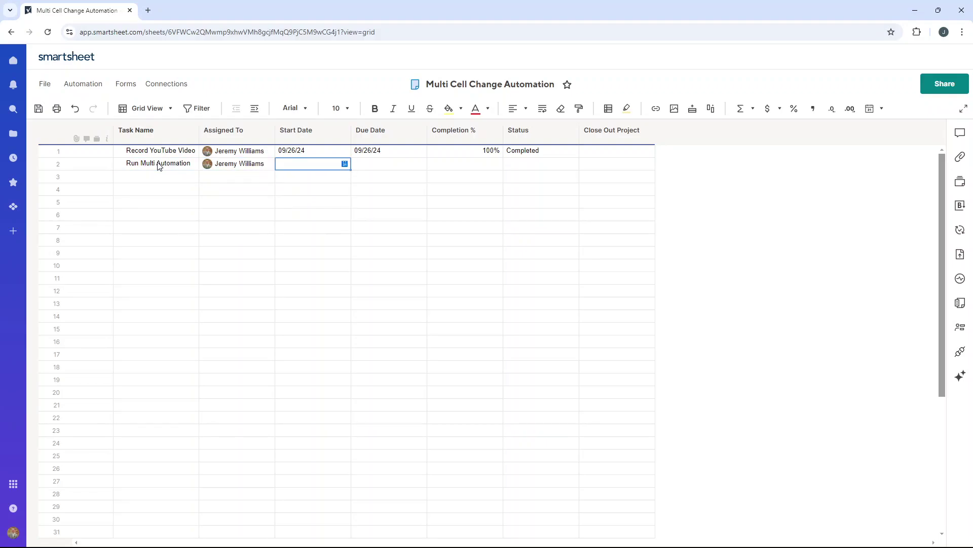
pyautogui.moveTo(292, 152); pyautogui.dragTo(365, 154)
pyautogui.hotkey('ctrl', 'c')
pyautogui.click(317, 163)
pyautogui.hotkey('ctrl', 'v')
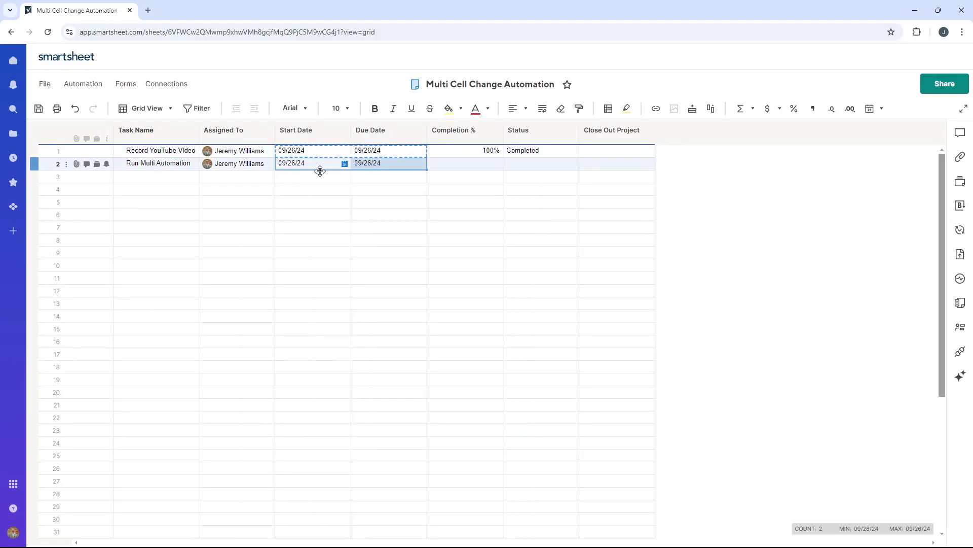
pyautogui.click(332, 203)
pyautogui.click(462, 164)
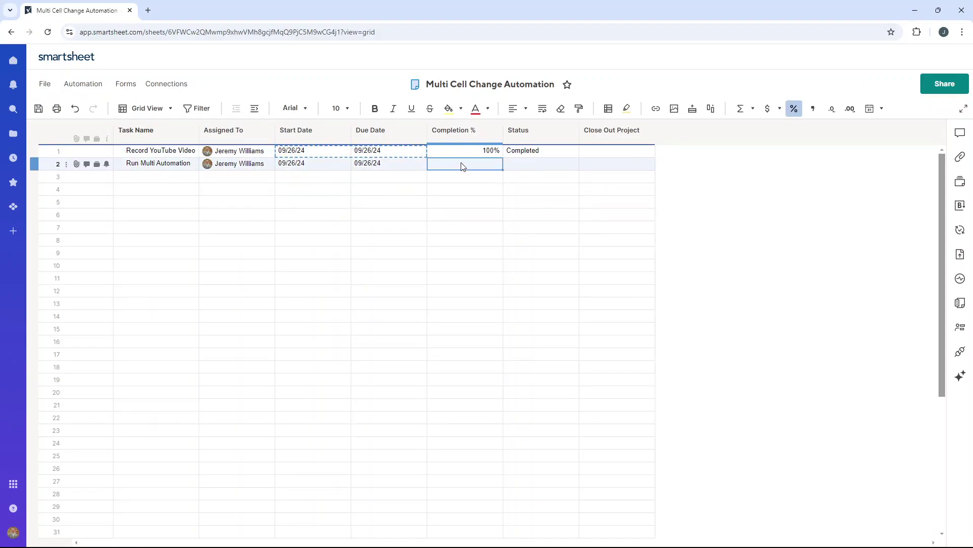
pyautogui.write('100')
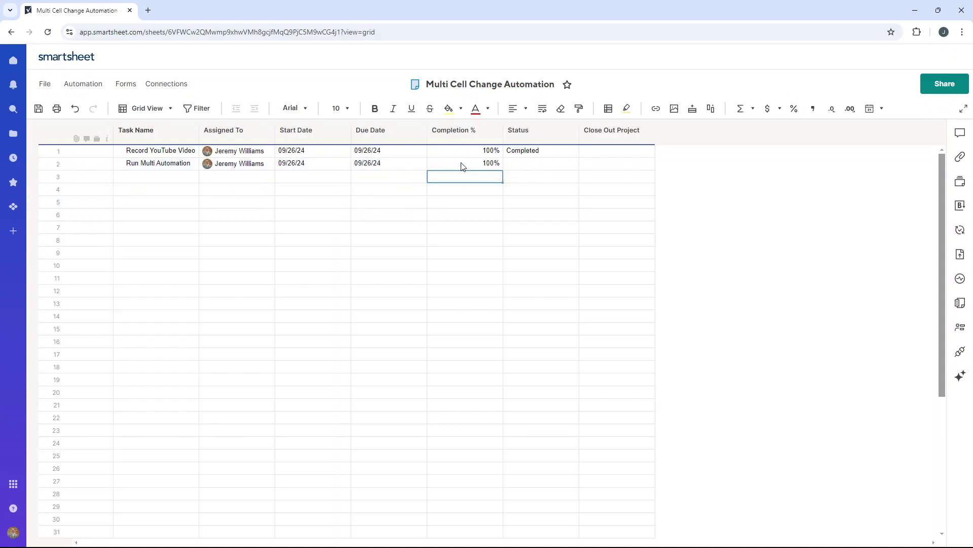
# Reopen the completion workflow and add a second trigger: Status changes to Completed
pyautogui.click(95, 86)
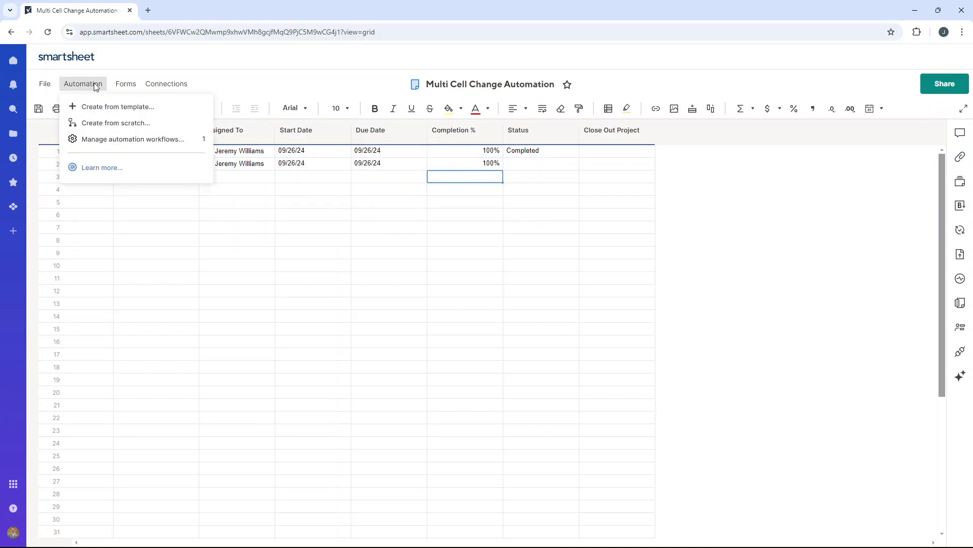
pyautogui.click(122, 140)
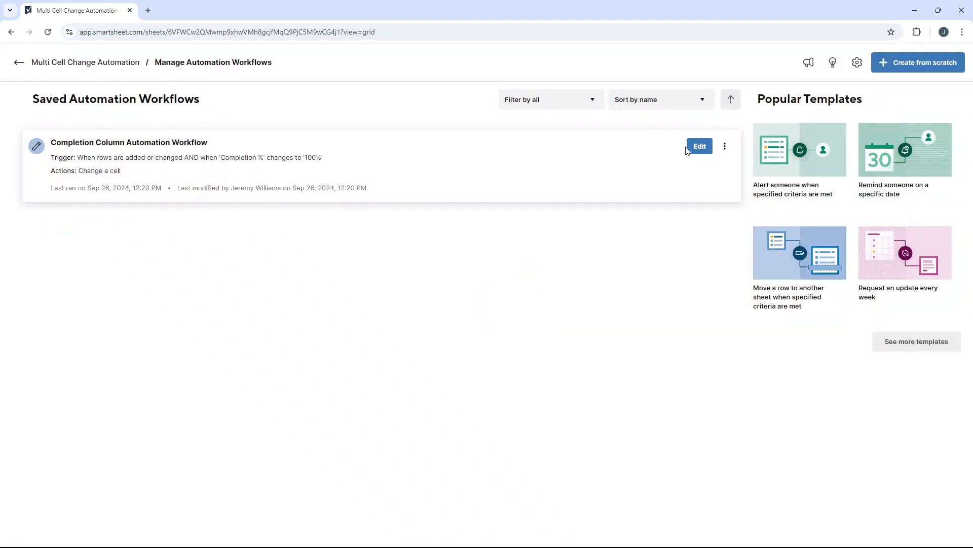
pyautogui.click(700, 146)
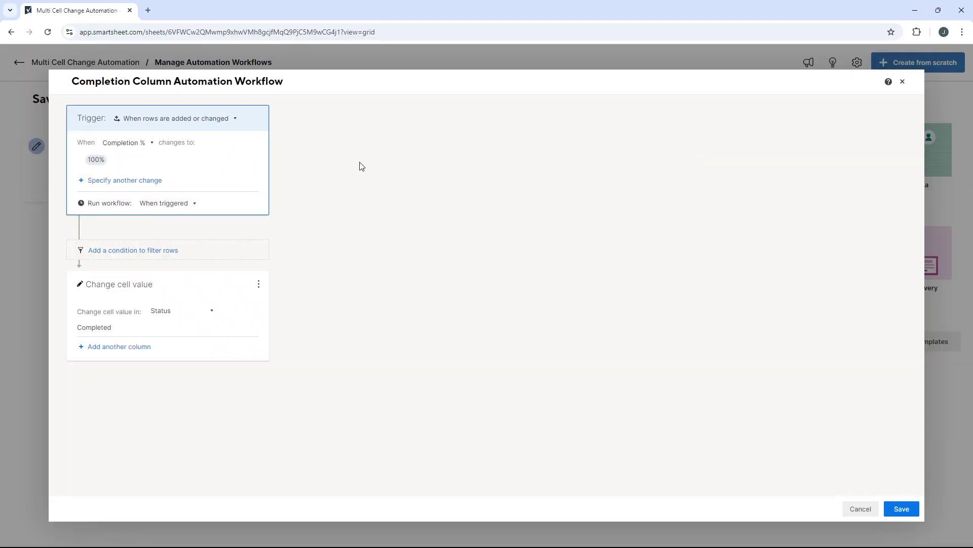
pyautogui.click(131, 181)
pyautogui.click(131, 188)
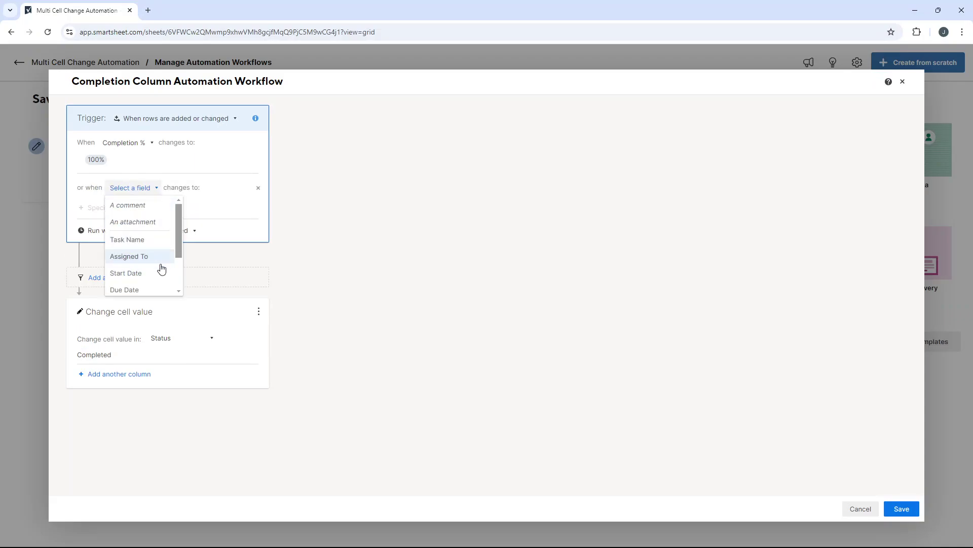
pyautogui.scroll(-2, 161, 269)
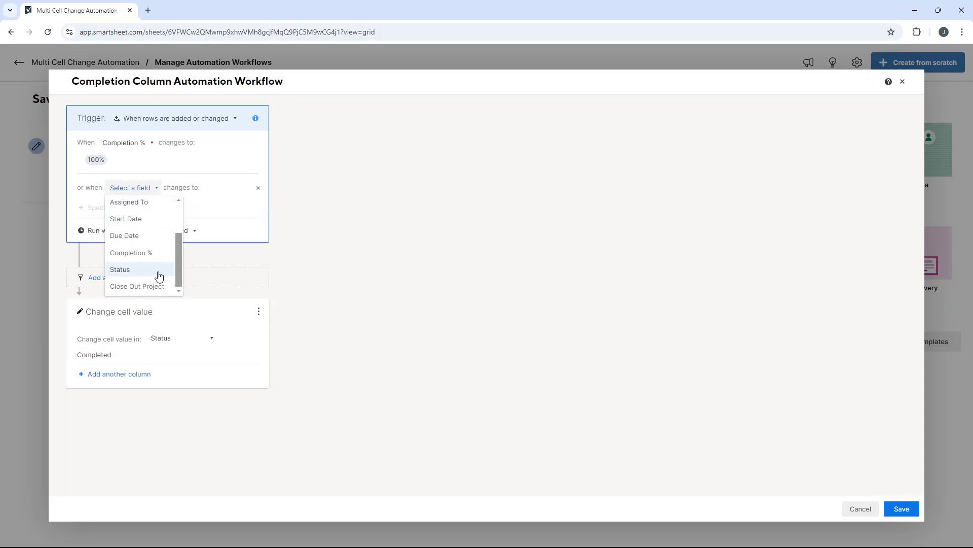
pyautogui.click(159, 275)
pyautogui.click(126, 204)
pyautogui.click(130, 258)
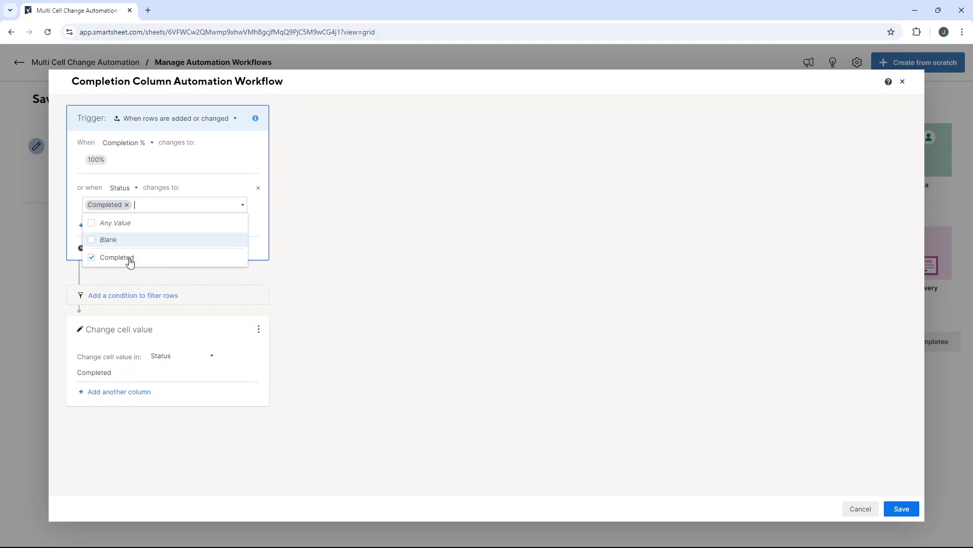
pyautogui.click(124, 199)
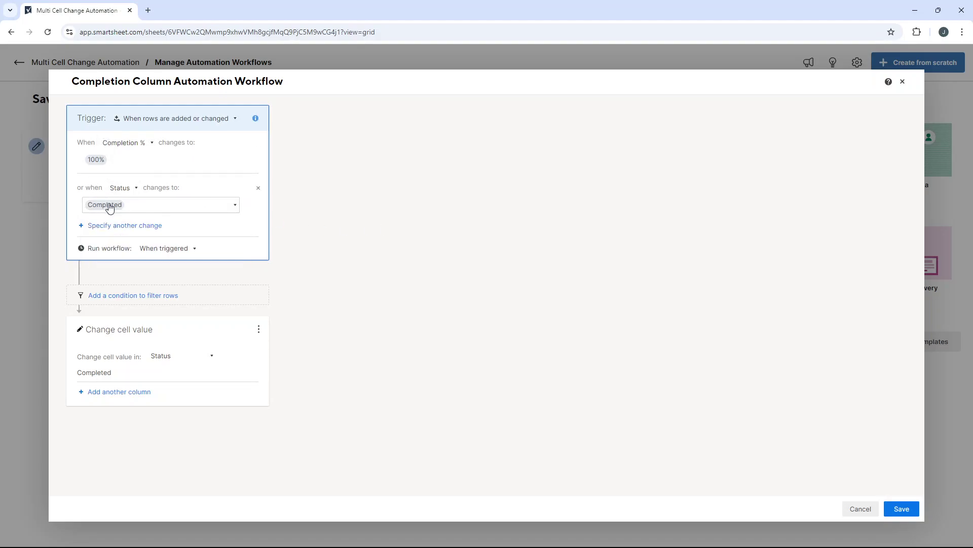
# Add Close Out Project = 'Yes' as a second changed cell and save the workflow
pyautogui.click(125, 393)
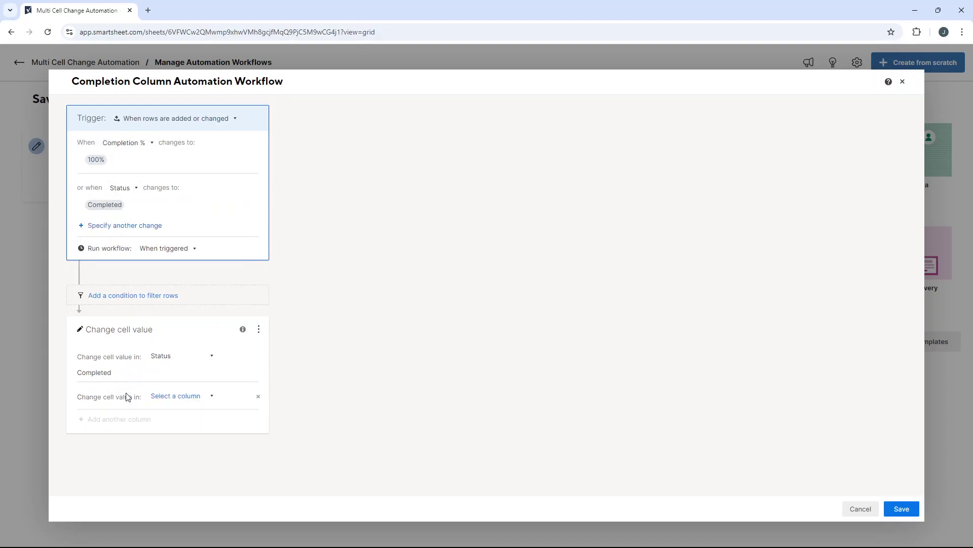
pyautogui.click(180, 397)
pyautogui.click(189, 461)
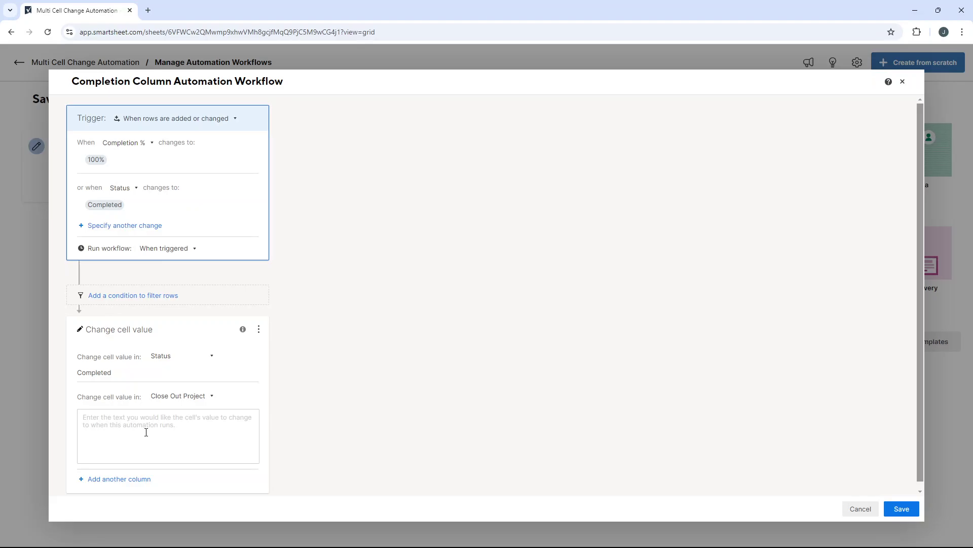
pyautogui.click(146, 432)
pyautogui.write('Yes')
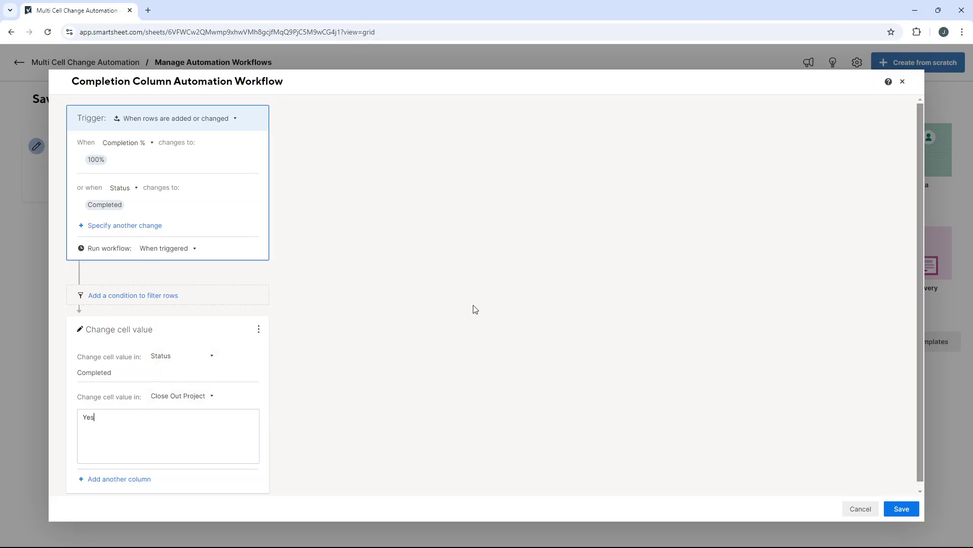
pyautogui.click(895, 507)
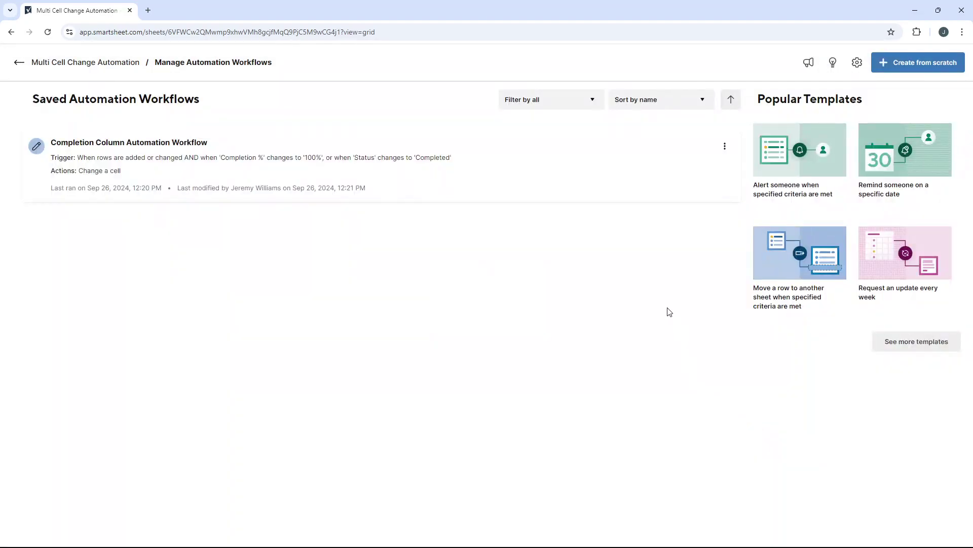
# Run the workflow manually on the entire sheet and return to the Multi Cell Change Automation sheet
pyautogui.click(725, 147)
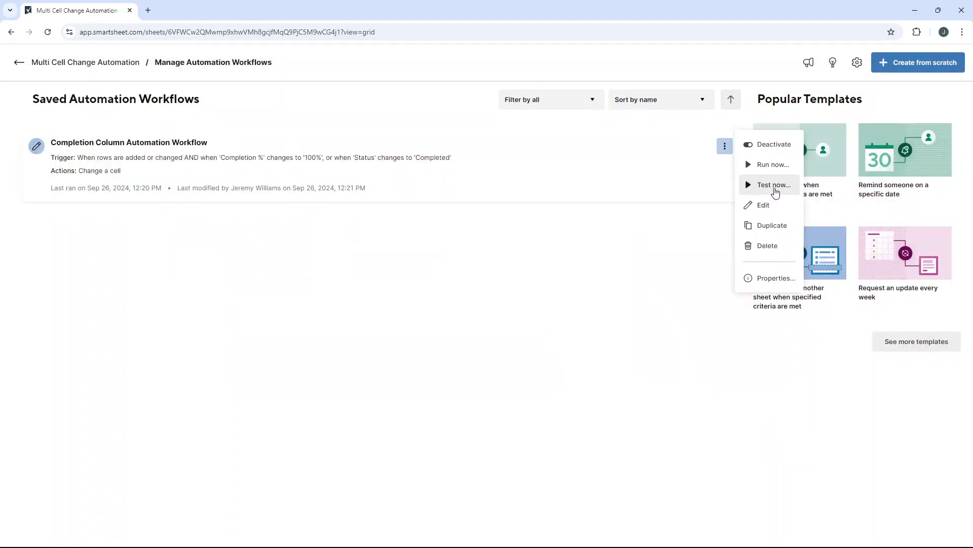
pyautogui.click(774, 164)
pyautogui.click(612, 286)
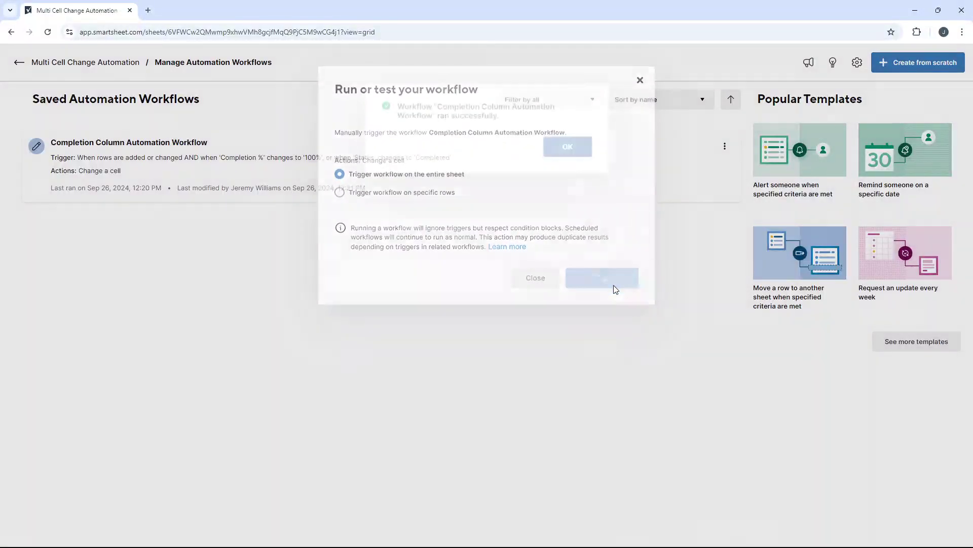
pyautogui.click(568, 144)
pyautogui.click(20, 62)
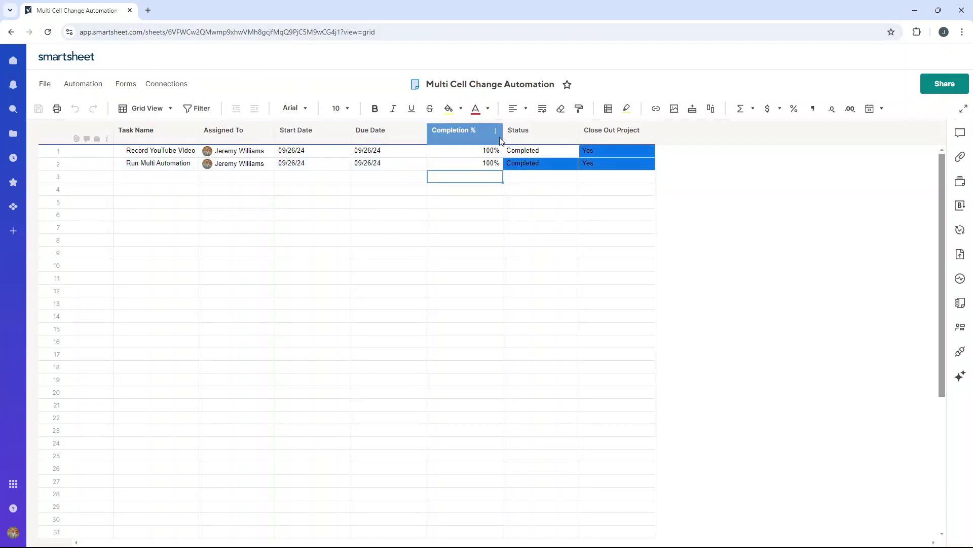
pyautogui.click(525, 167)
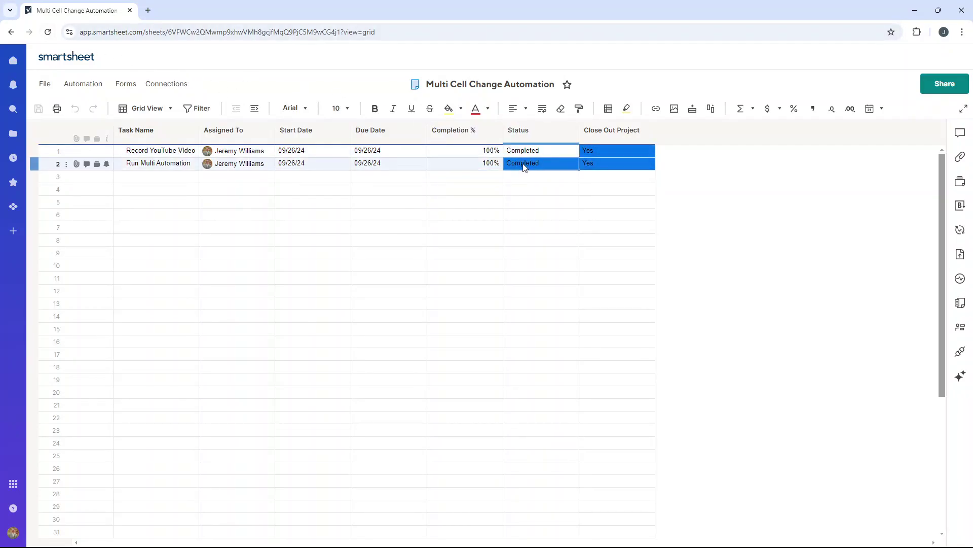
pyautogui.click(489, 161)
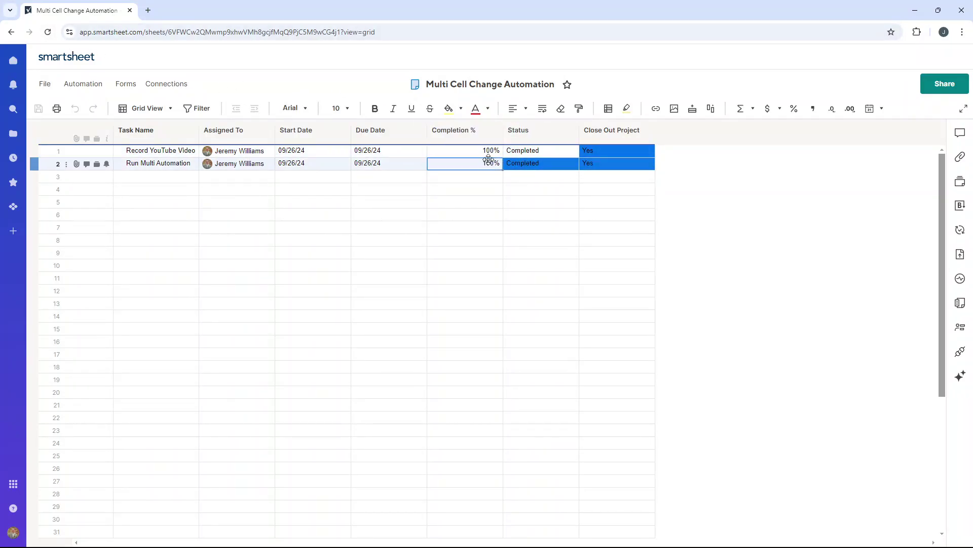
pyautogui.moveTo(519, 159); pyautogui.dragTo(592, 162)
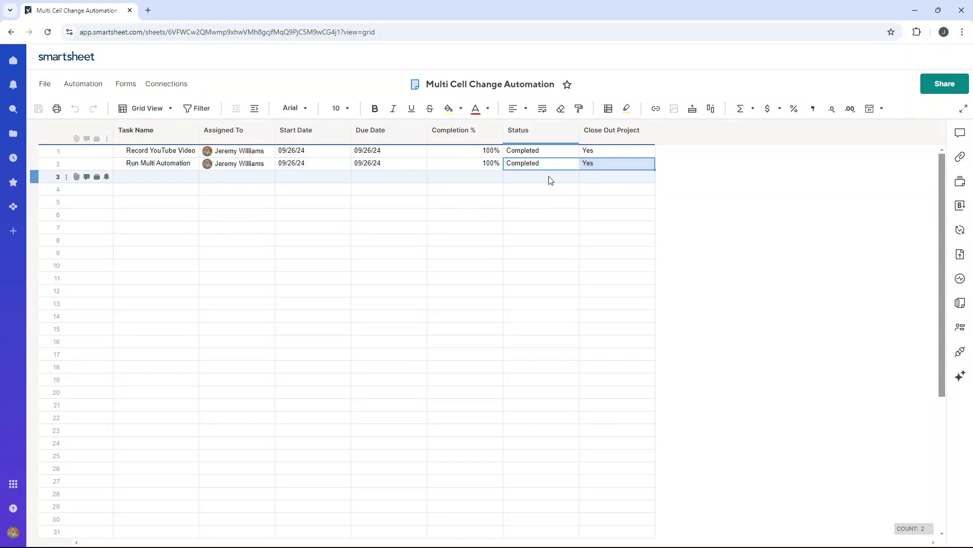
pyautogui.click(478, 191)
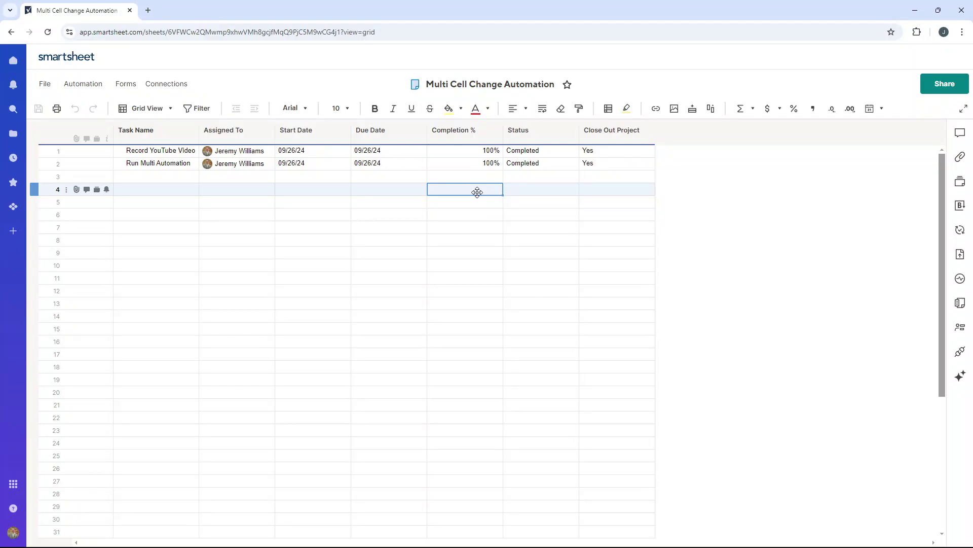
pyautogui.click(250, 32)
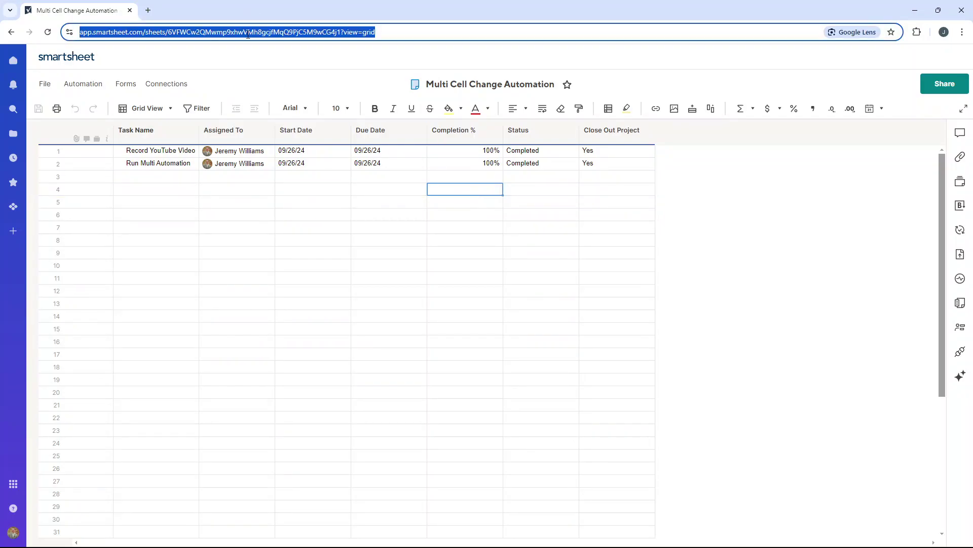
pyautogui.click(162, 191)
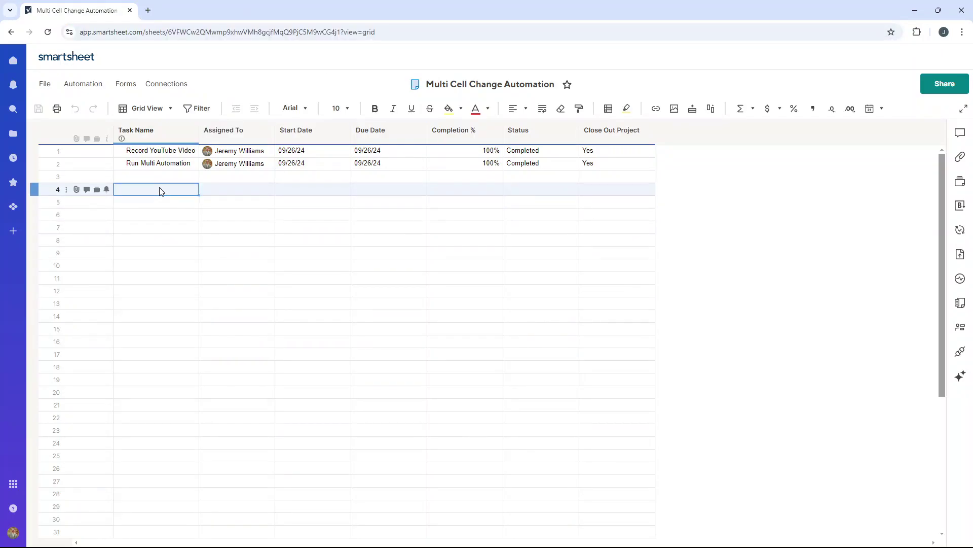
pyautogui.moveTo(592, 151); pyautogui.dragTo(554, 152)
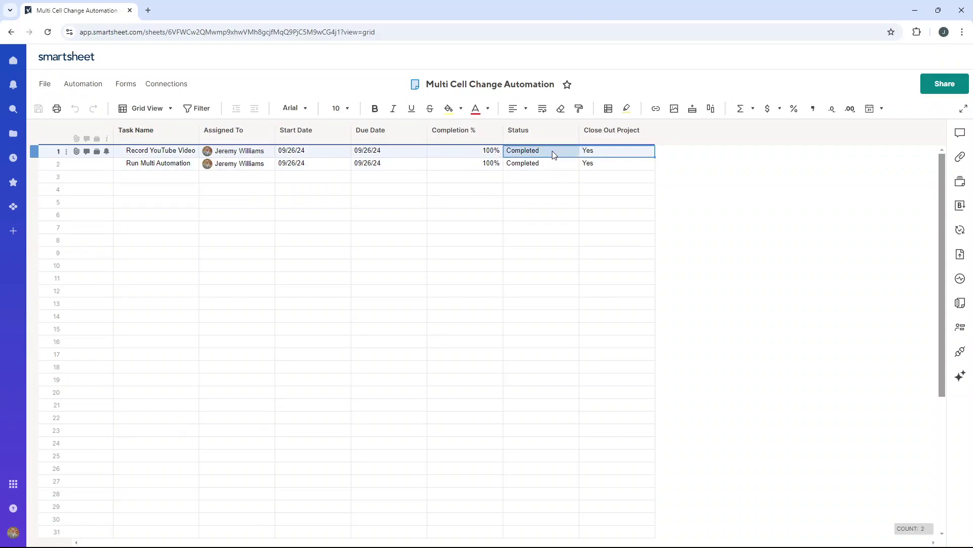
pyautogui.click(162, 191)
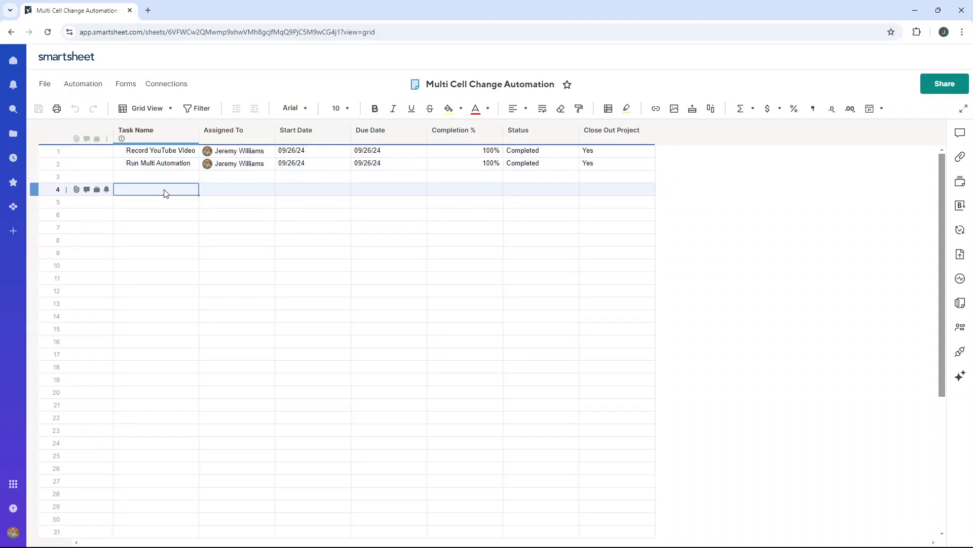